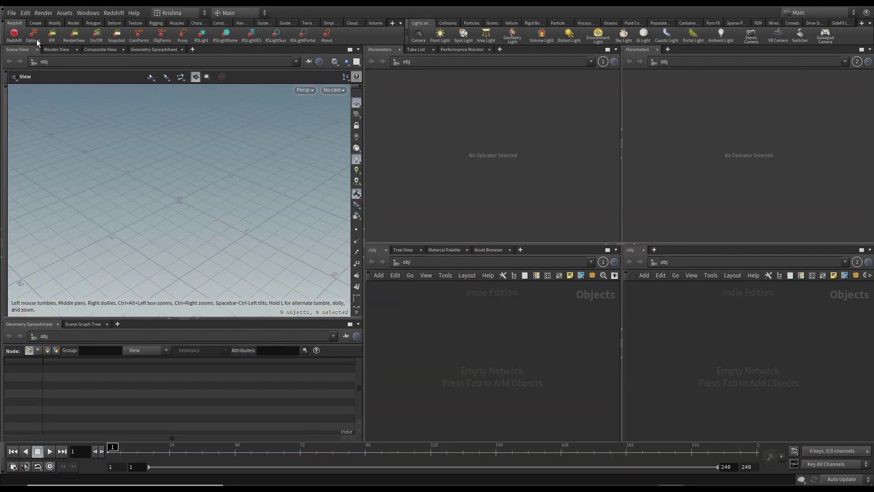
Step: Create a torus object from the Create shelf and dolly the viewport out
click(40, 24)
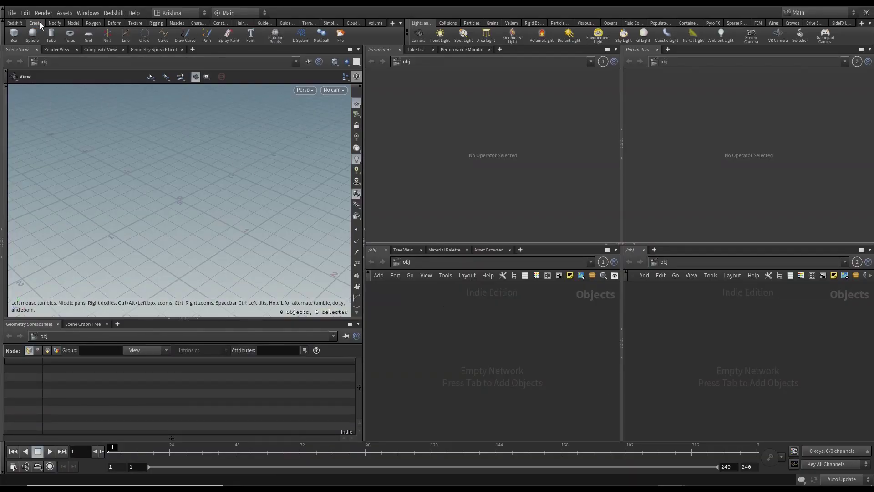
click(69, 35)
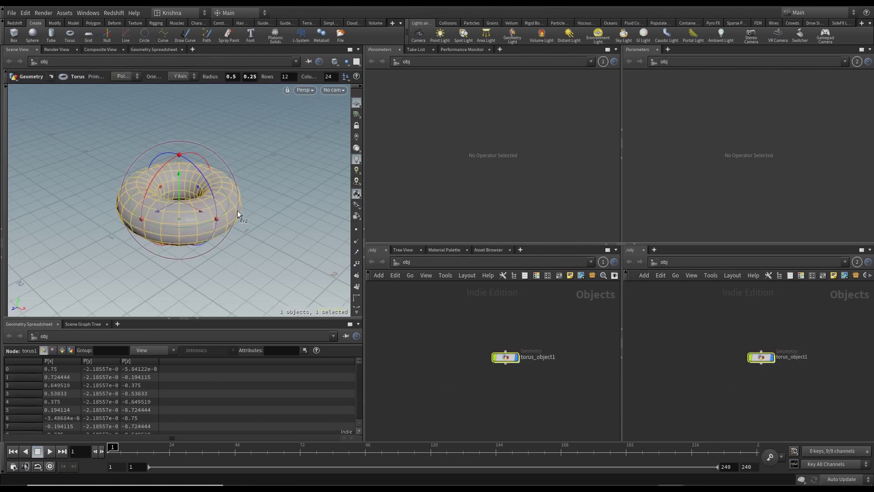
key(Escape)
scroll(169, 210, down, 8)
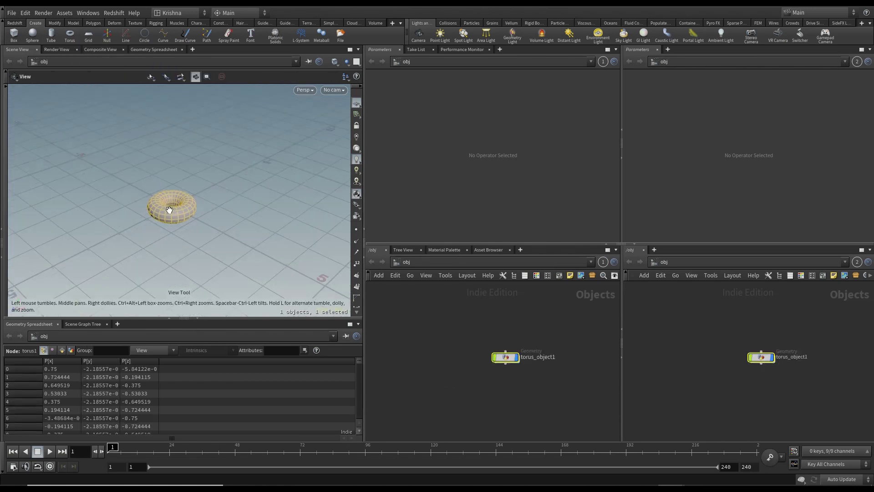
scroll(170, 210, down, 2)
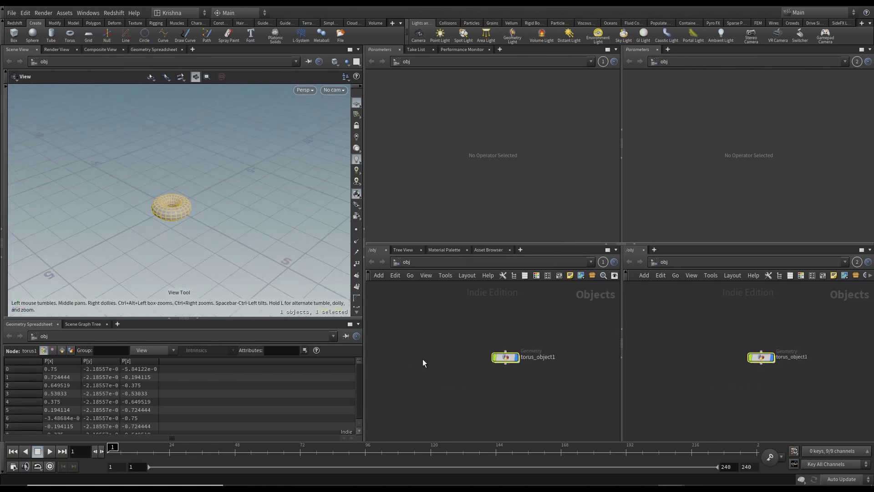
Step: Inside torus_object1, add a displayed Transform node below torus1
double_click(506, 358)
key(Tab)
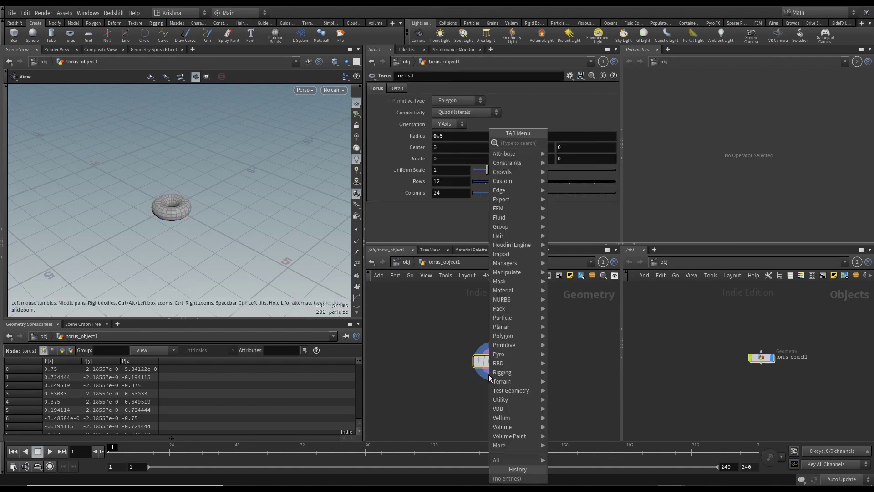
text(transf)
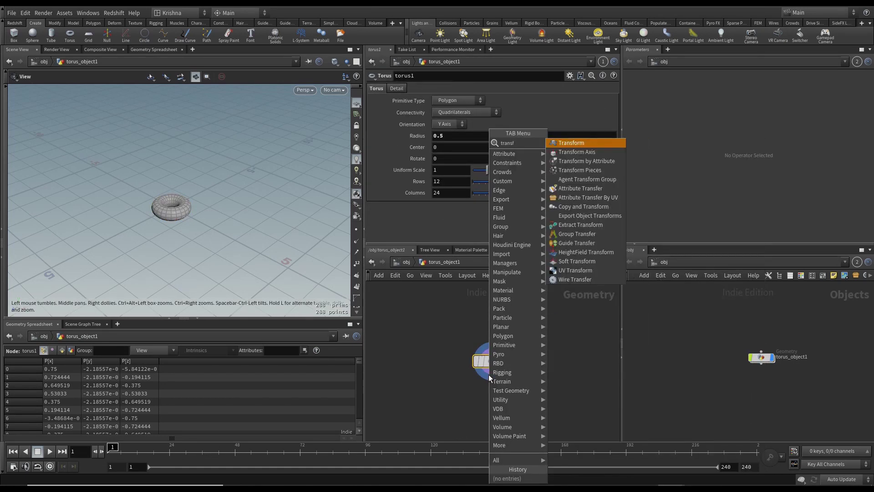
key(Return)
click(505, 407)
click(505, 404)
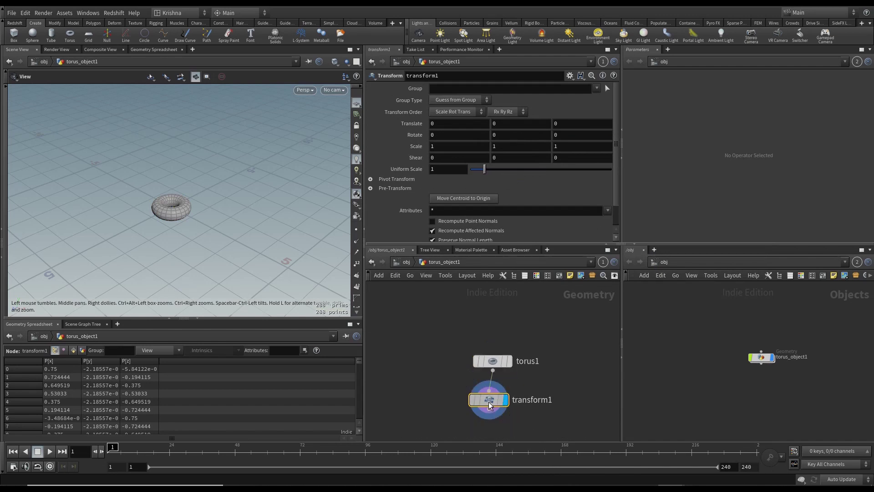
drag(489, 405, 493, 403)
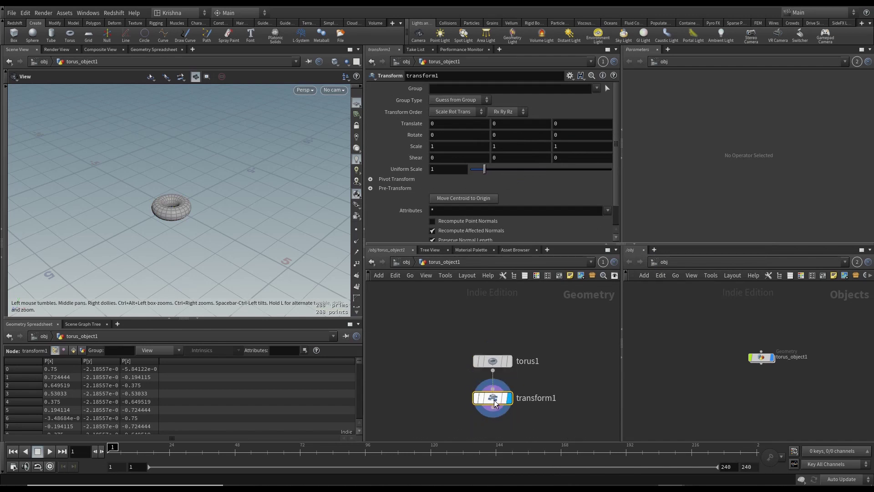
Step: Set transform1's Translate Y to 0.2 and enlarge the viewport to check the result
click(510, 122)
text(.2)
key(Return)
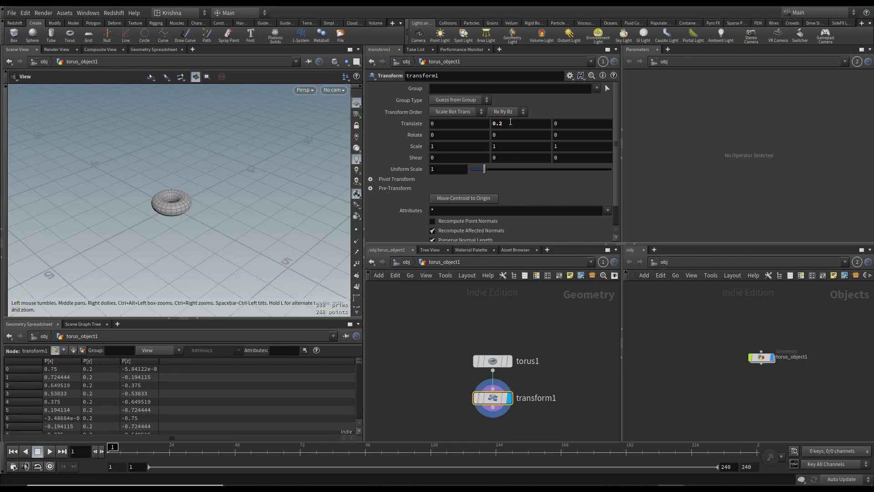
drag(205, 223, 212, 201)
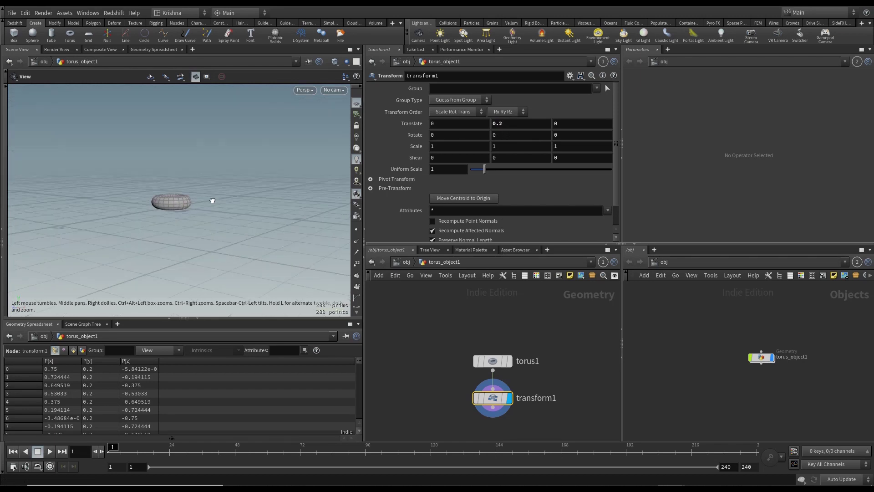
click(197, 318)
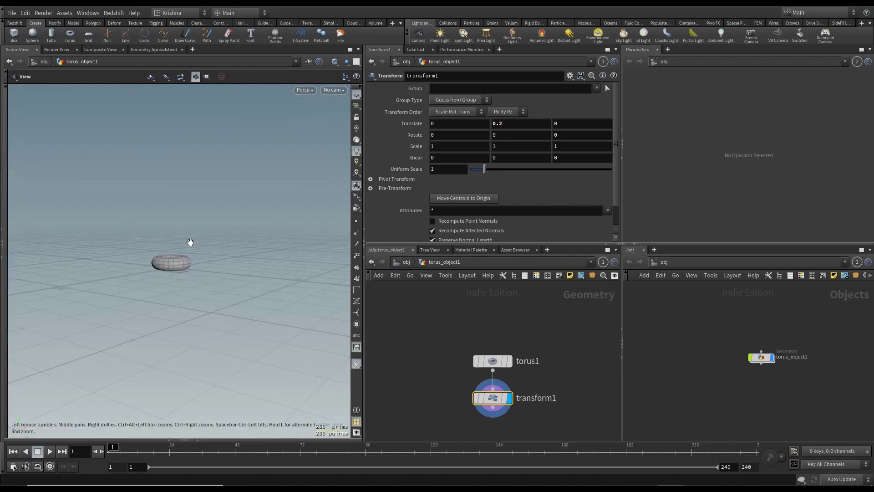
drag(189, 270, 196, 297)
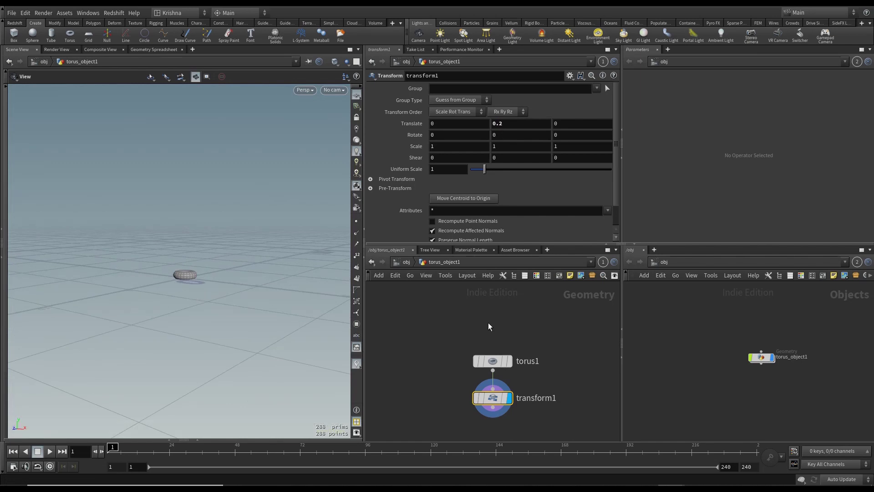
Step: From /obj, apply the Pyro FX Fireball tool to the torus and frame the container
key(u)
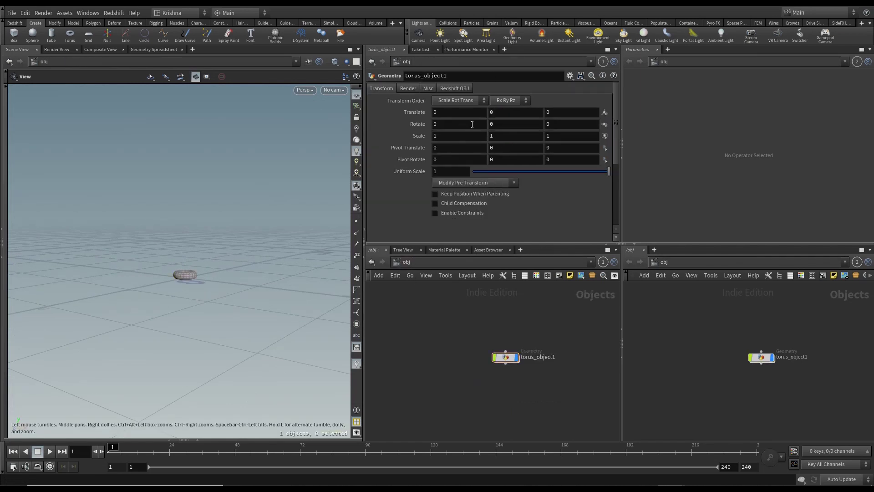
click(711, 23)
click(459, 36)
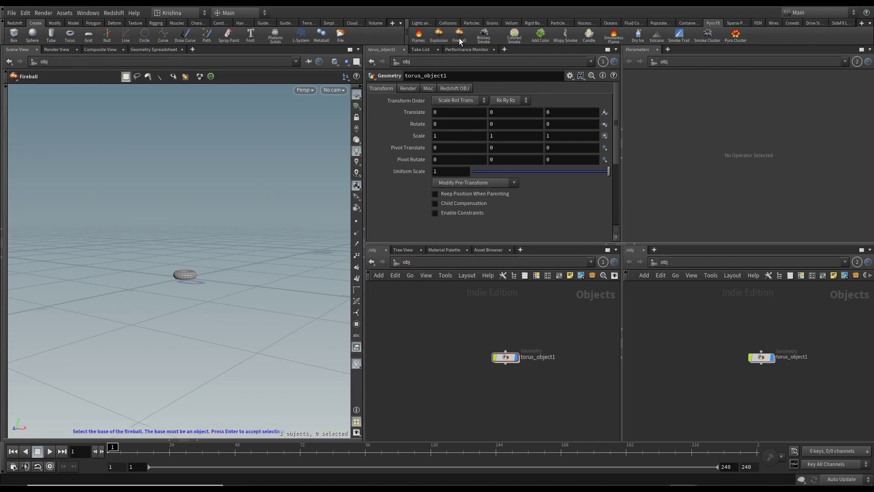
click(178, 277)
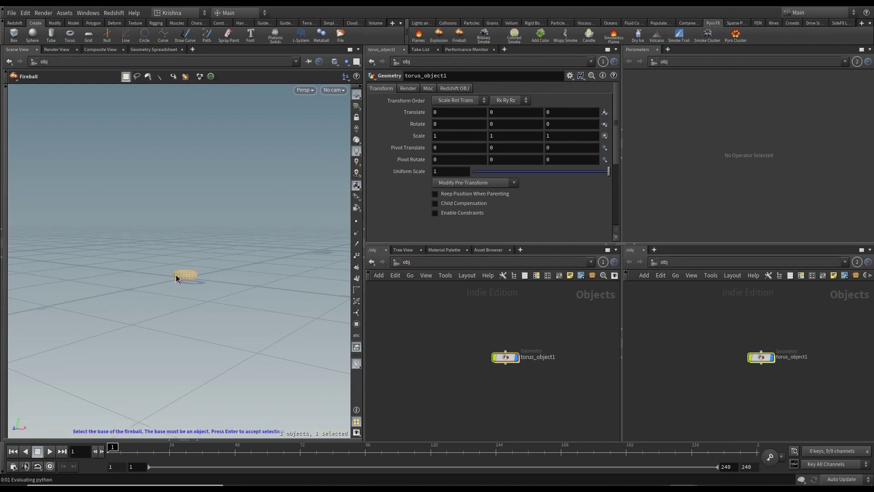
key(Return)
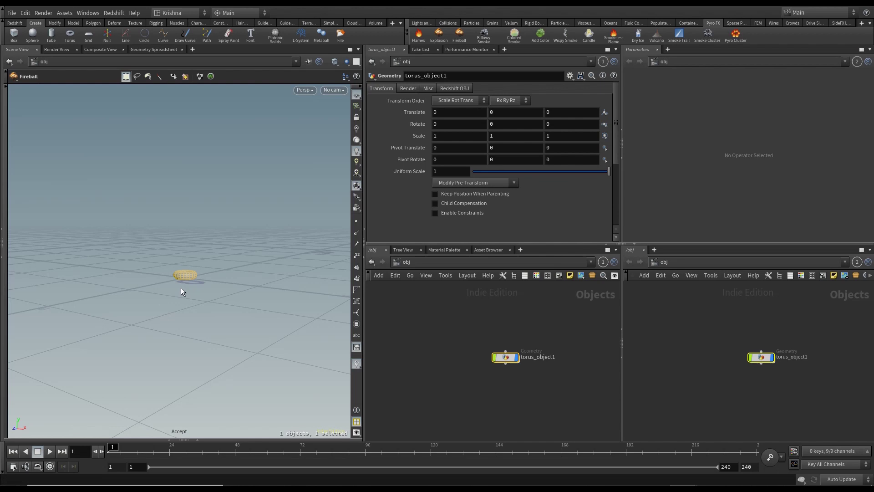
key(Escape)
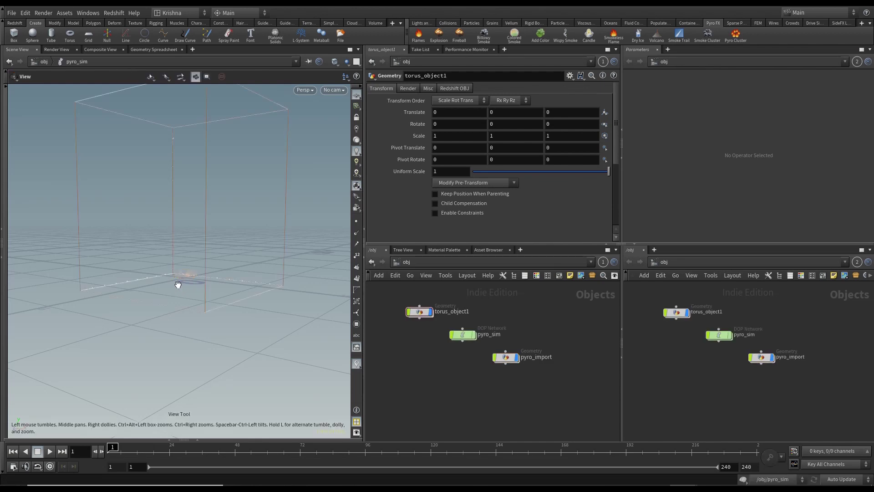
scroll(178, 286, down, 3)
drag(178, 304, 203, 296)
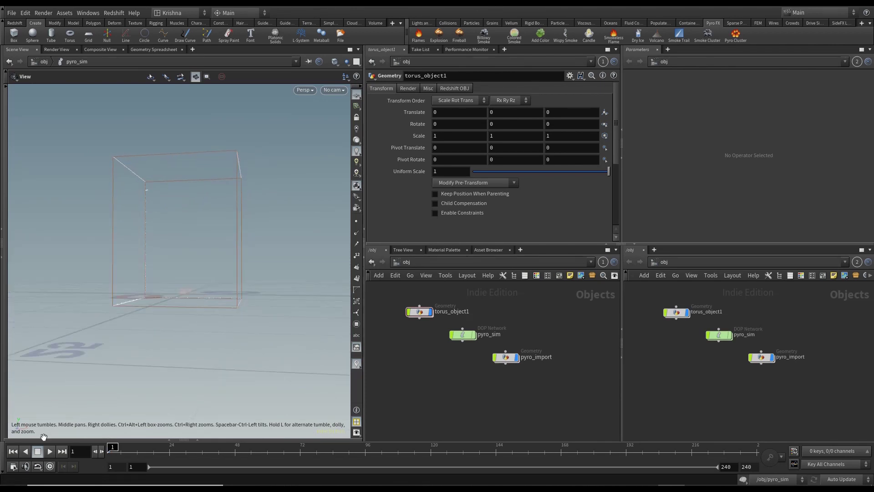
Step: Set the global animation End frame to 120
click(13, 465)
double_click(98, 314)
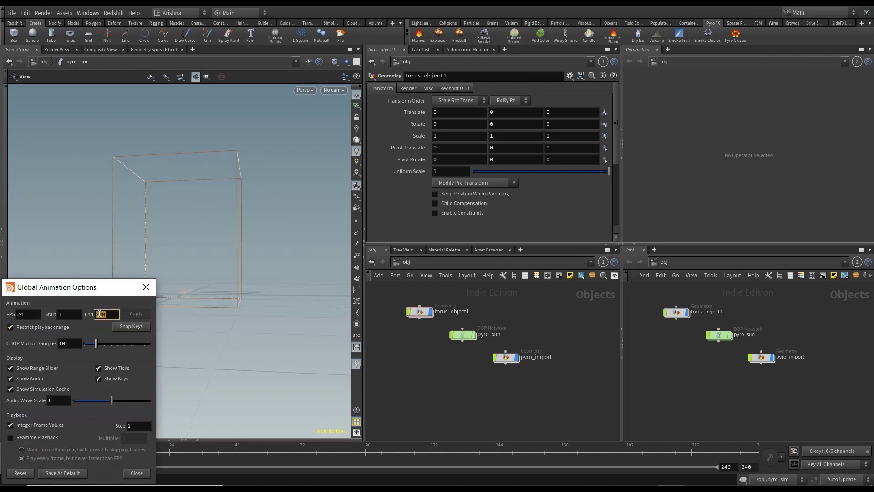
text(120)
key(Return)
click(135, 472)
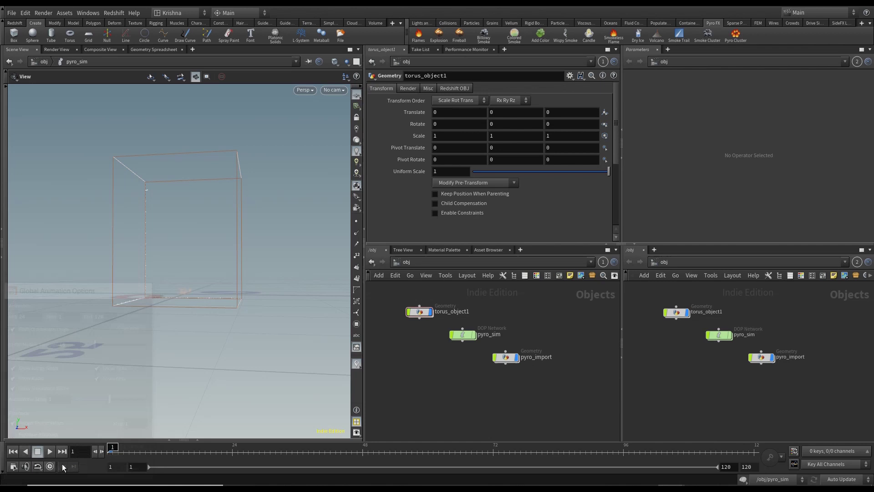
Step: Play the fireball simulation and stop it at frame 26
click(49, 451)
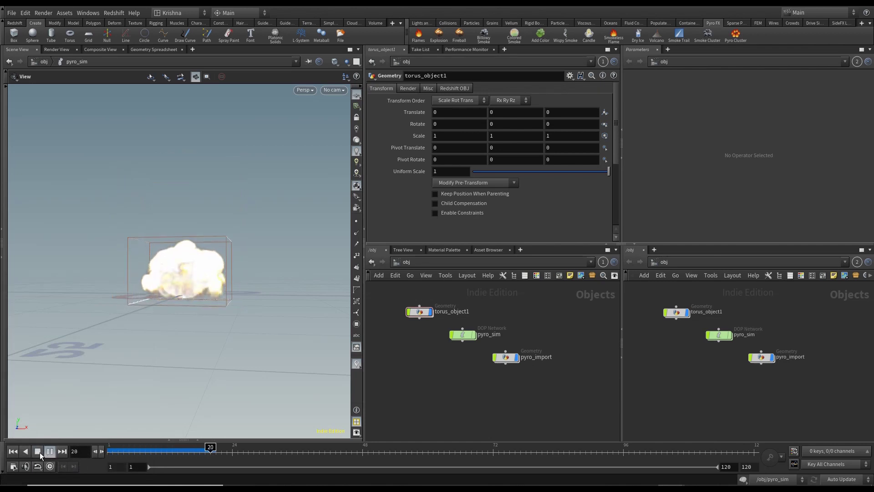
click(38, 451)
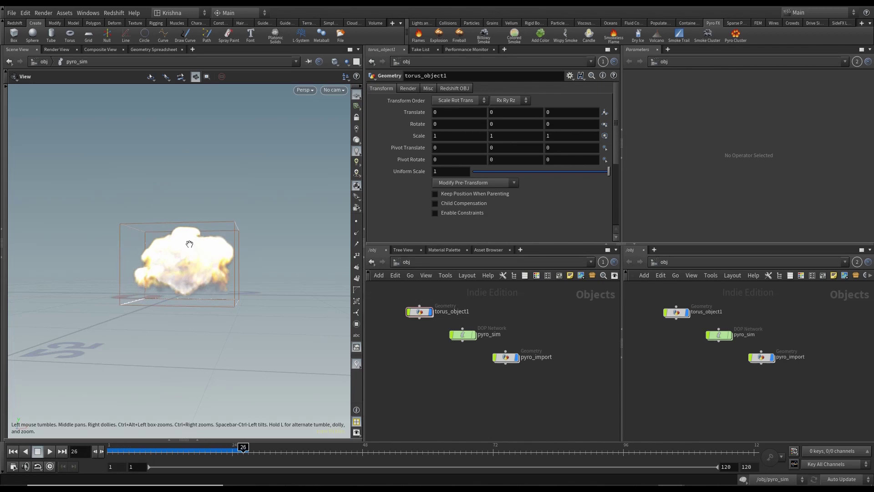
drag(194, 242, 179, 249)
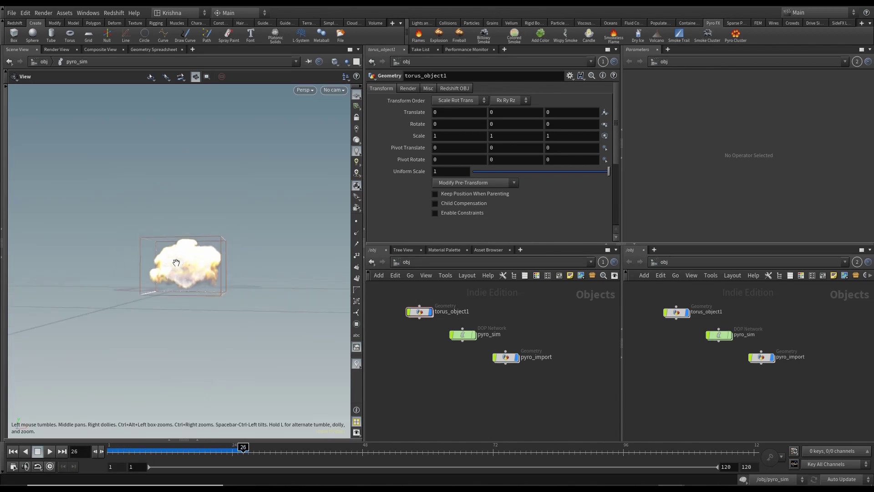
Step: Inside pyro_import, add a Volume Visualization node and apply its Fireball_Viz preset
double_click(505, 357)
key(Tab)
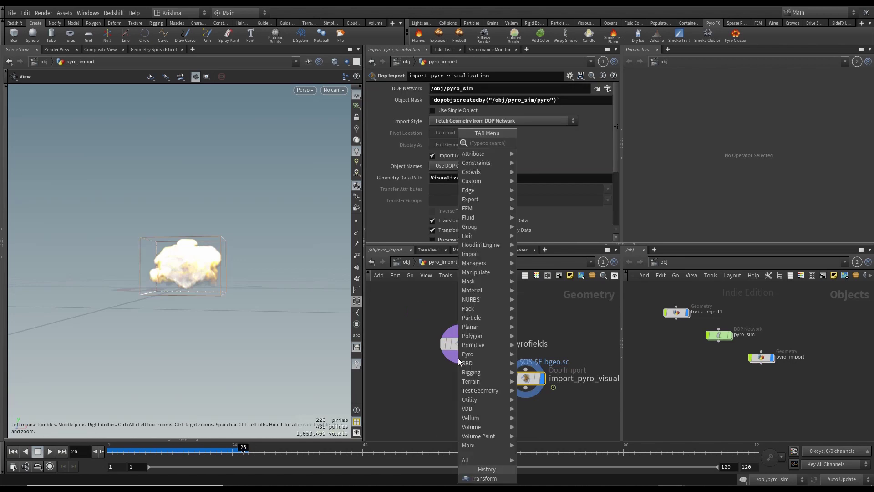
text(volum)
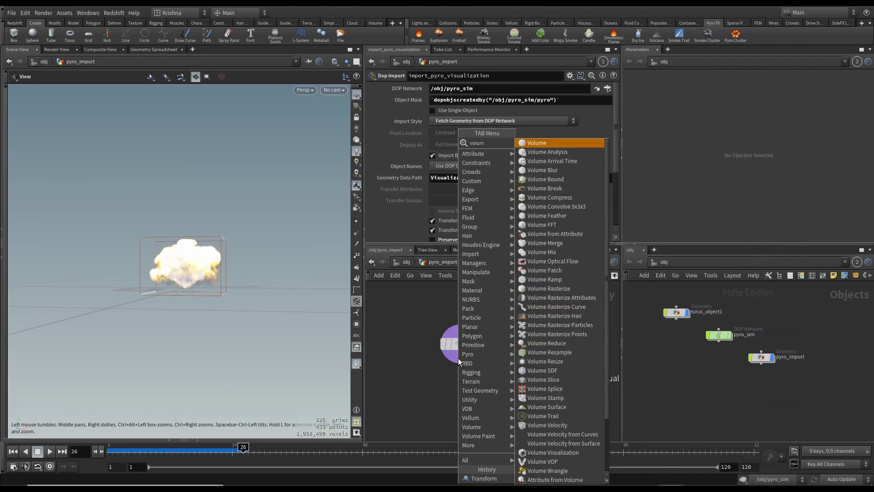
text(e vis)
key(Return)
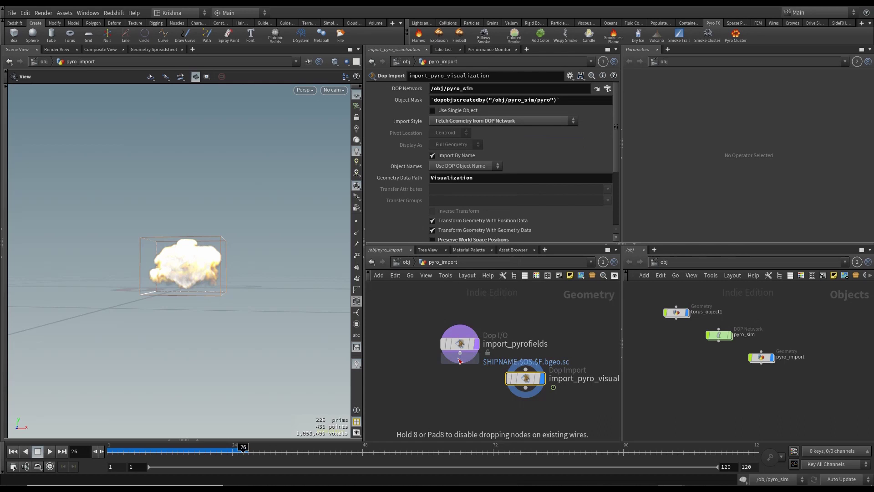
click(459, 360)
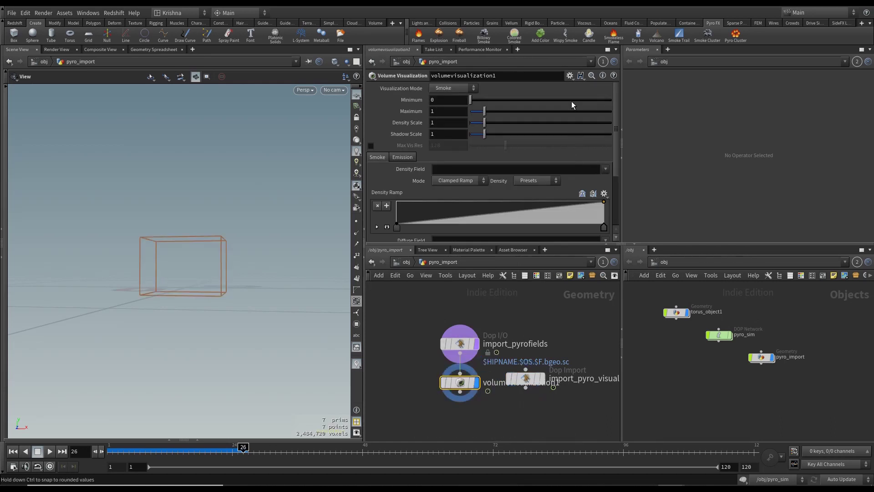
click(570, 76)
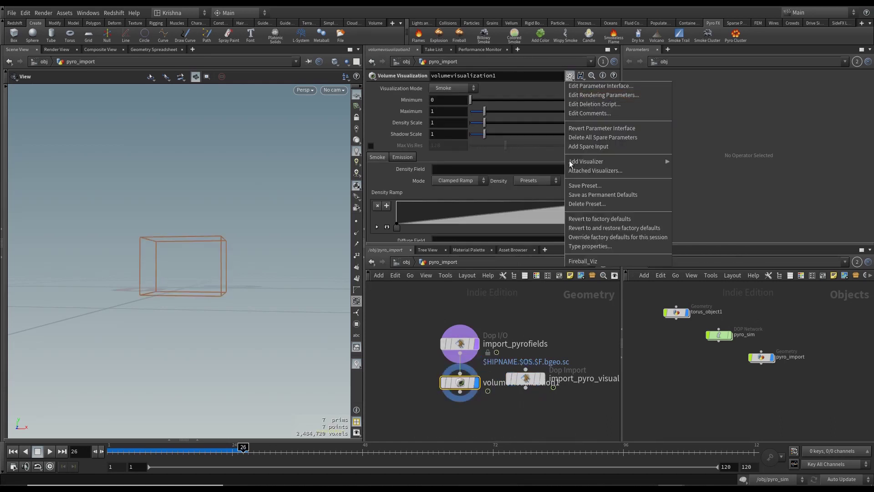
click(582, 261)
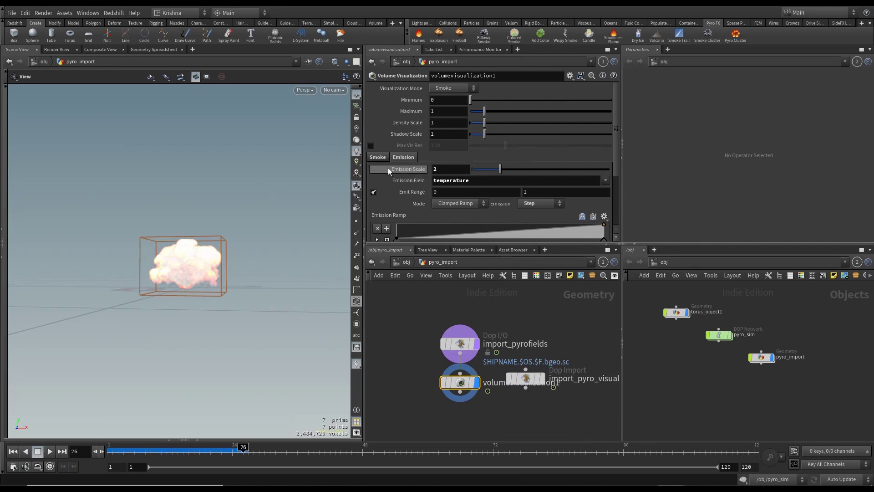
Step: Review the Smoke and Emission settings and ramp presets without changing anything
click(385, 156)
scroll(416, 172, down, 1)
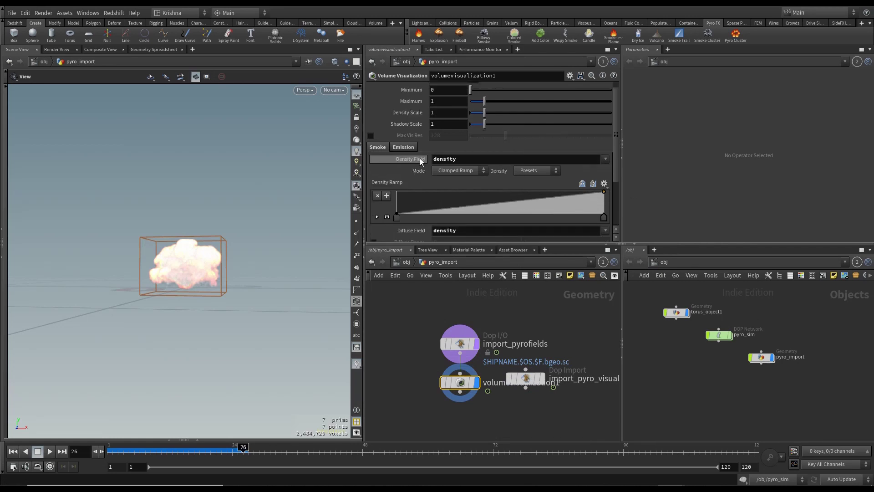
scroll(420, 158, down, 2)
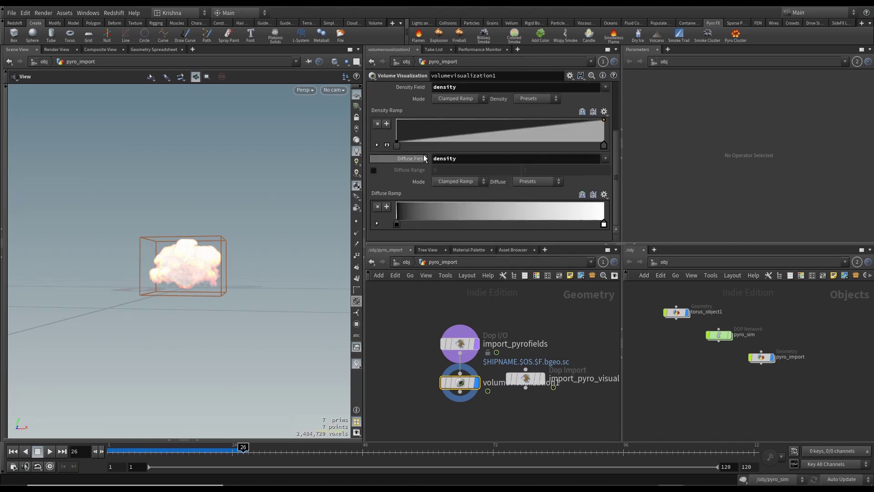
scroll(427, 158, up, 3)
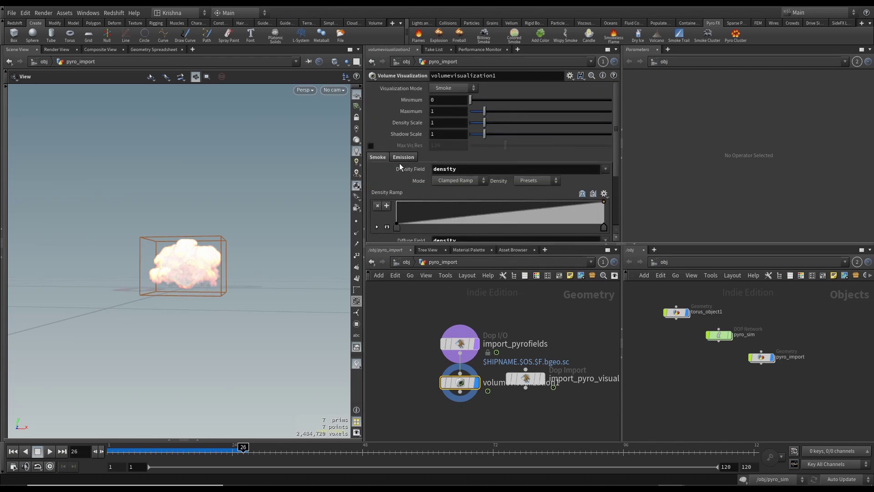
click(401, 157)
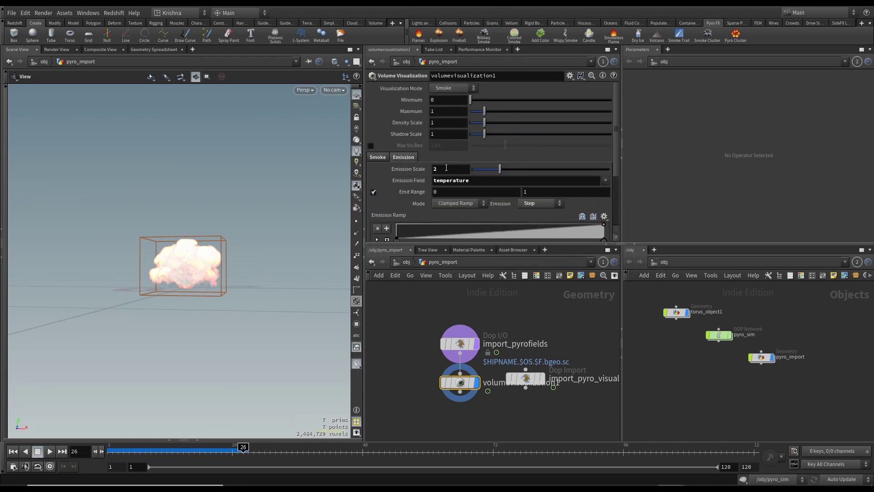
scroll(436, 209, down, 4)
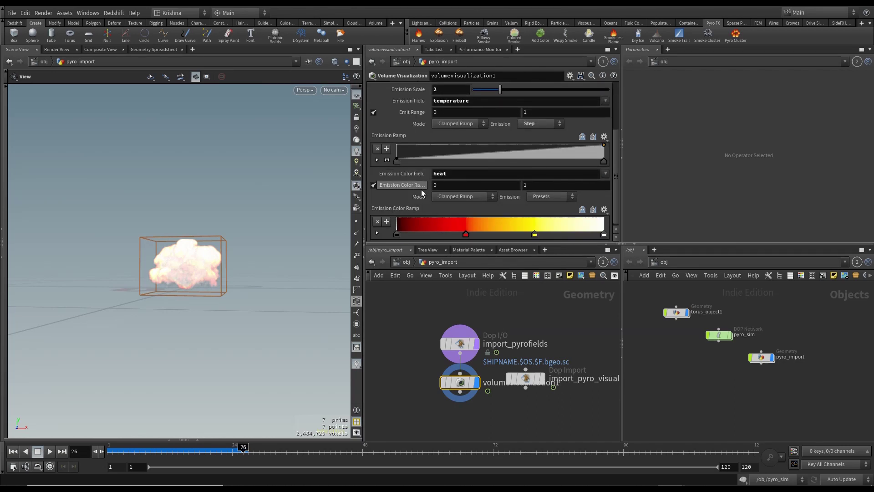
scroll(422, 189, down, 1)
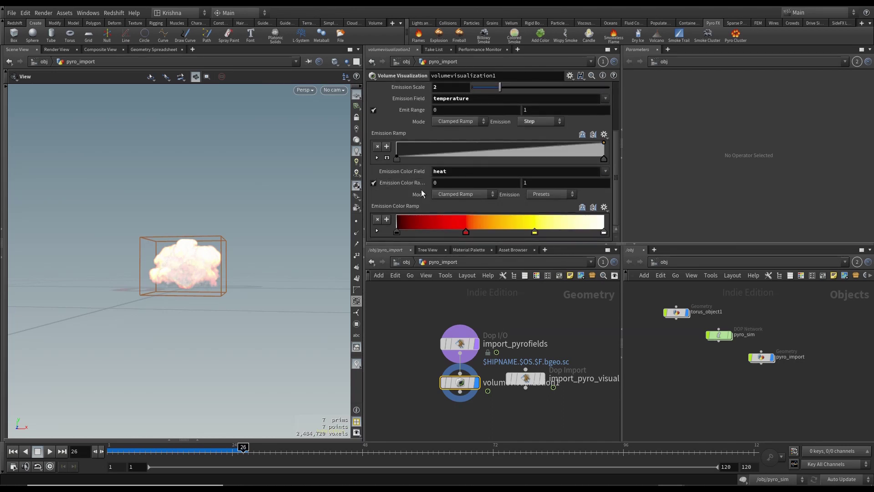
click(558, 190)
click(483, 208)
Step: Add a camera from the current view and a distant light from the Lights and Cameras shelf
click(421, 23)
ctrl+click(419, 34)
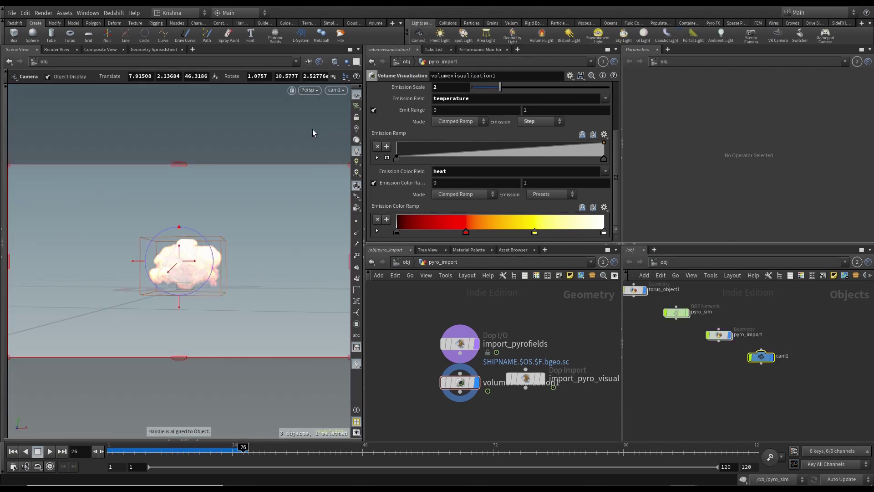
key(Escape)
drag(223, 221, 223, 267)
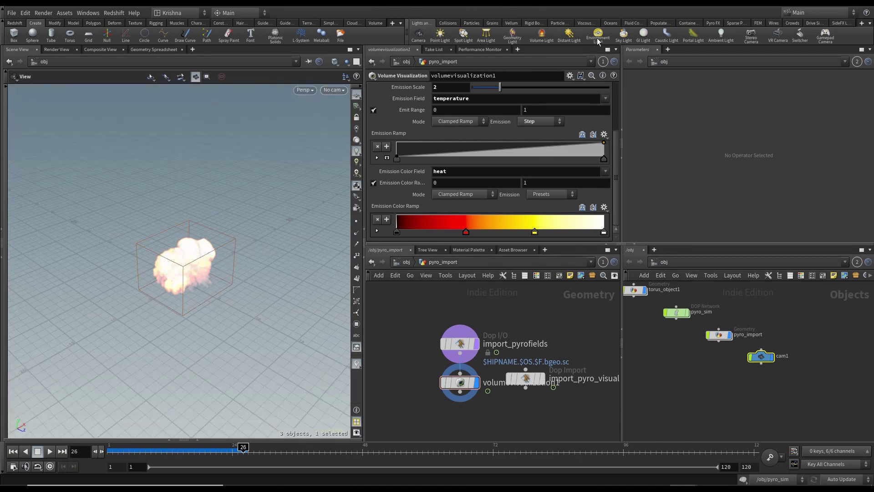
ctrl+click(570, 34)
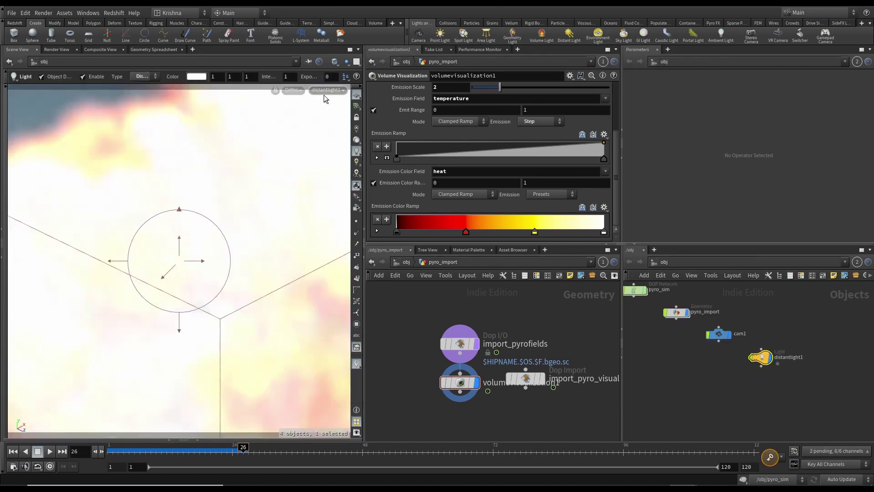
Step: Look through cam1 and return the timeline to frame 1
click(329, 90)
click(334, 136)
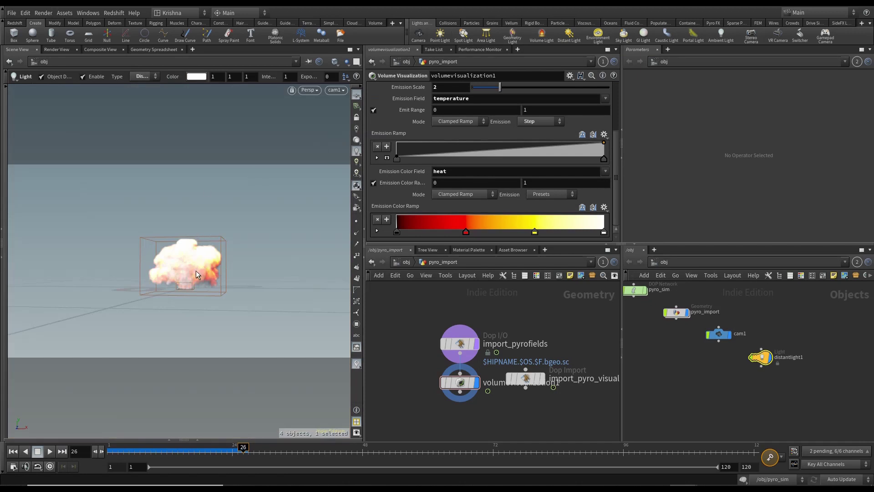
click(13, 451)
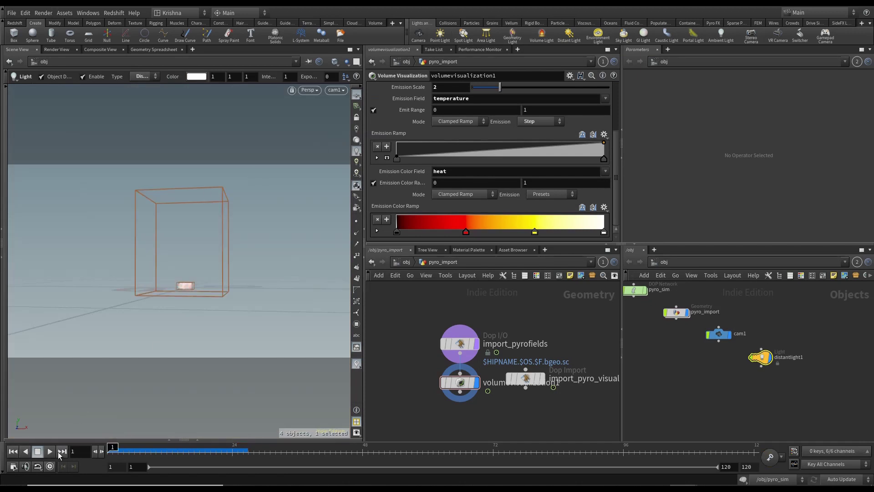
Step: At /obj, turn off bounding boxes and preview the explosion, then rewind to frame 1
click(404, 261)
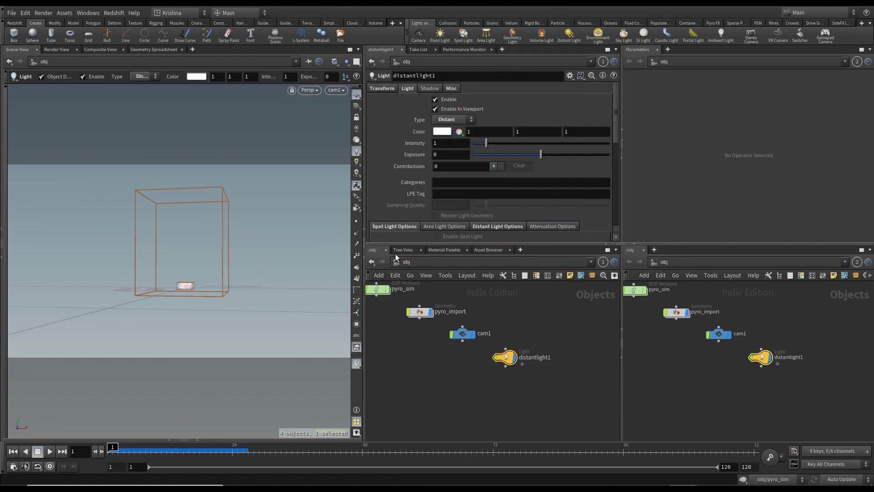
click(337, 63)
click(349, 148)
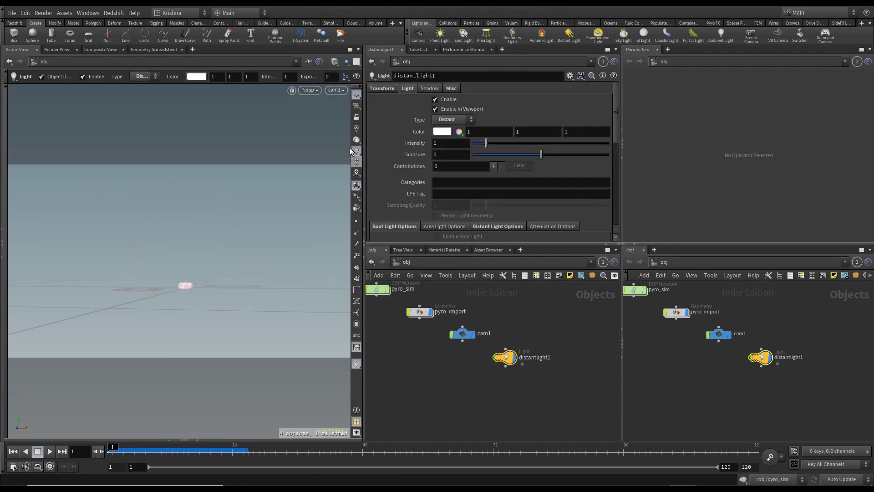
click(49, 451)
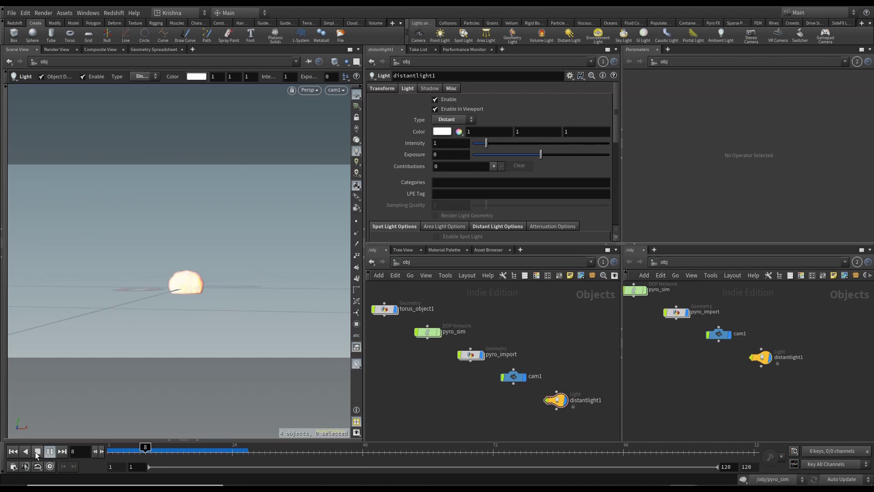
click(37, 452)
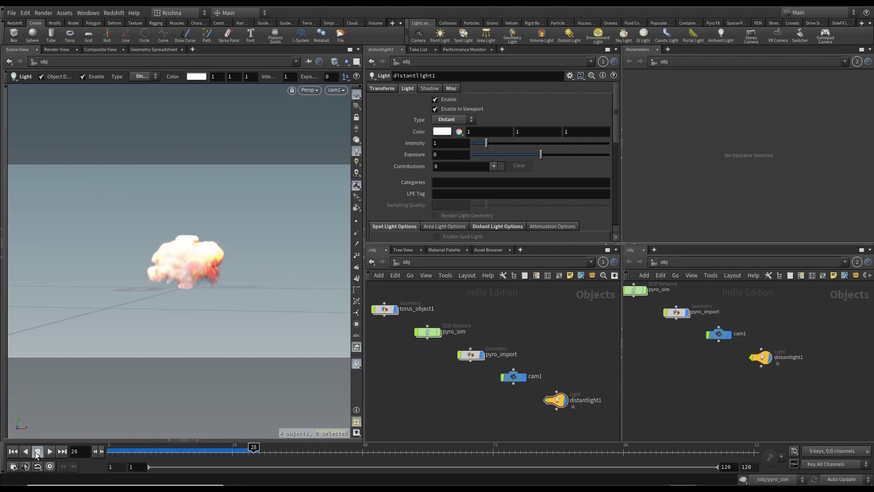
click(13, 453)
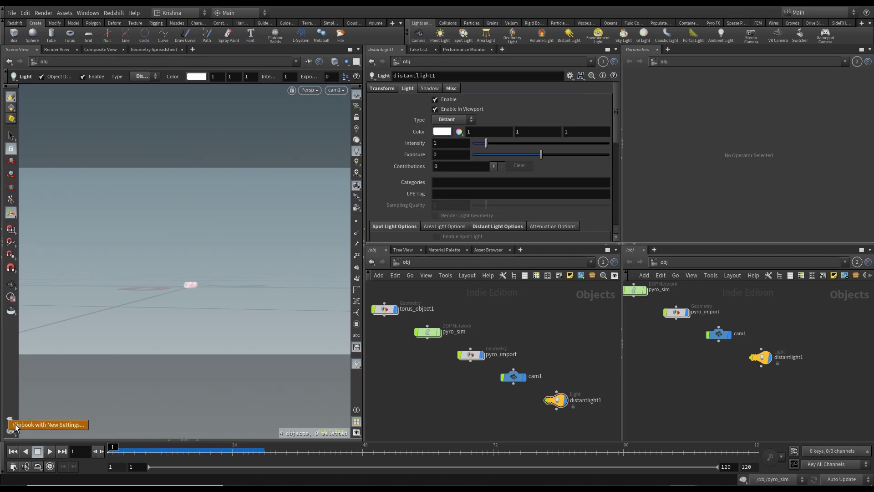
Step: Render a flipbook with the end frame set to 60
ctrl+click(15, 419)
double_click(110, 331)
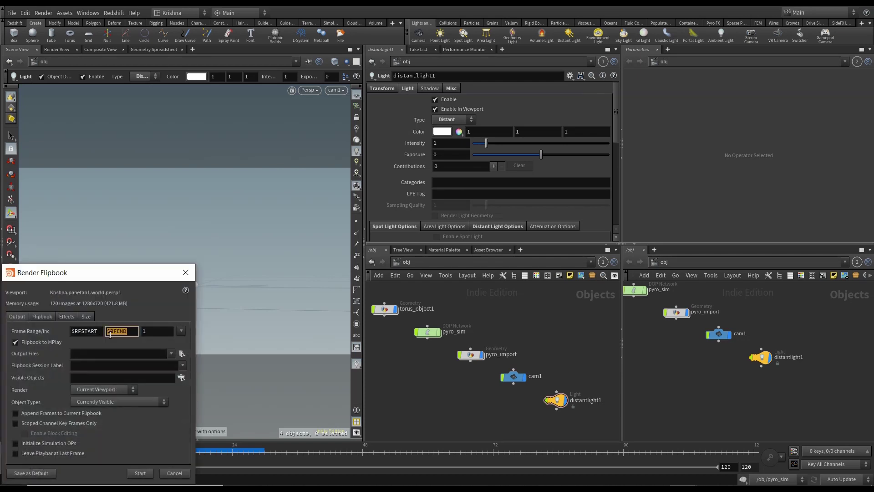
text(60)
click(138, 473)
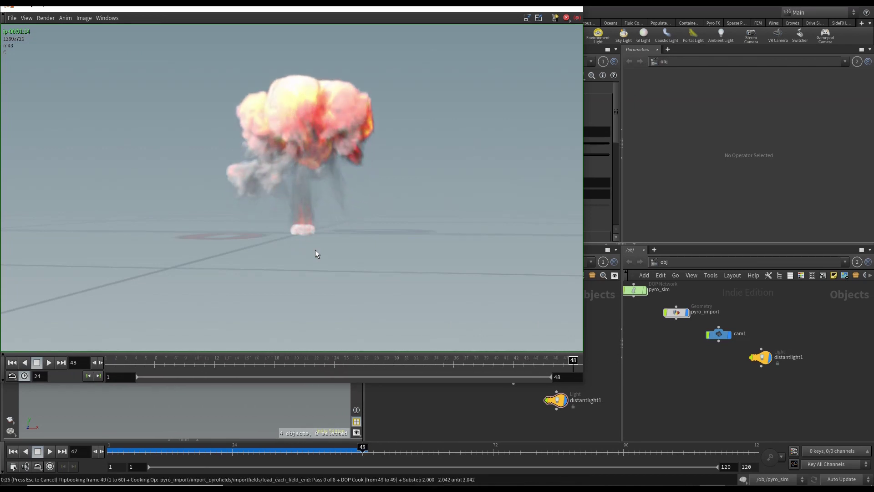
Step: Play the finished flipbook in MPlay, stop it, and rewind to frame 1
click(47, 362)
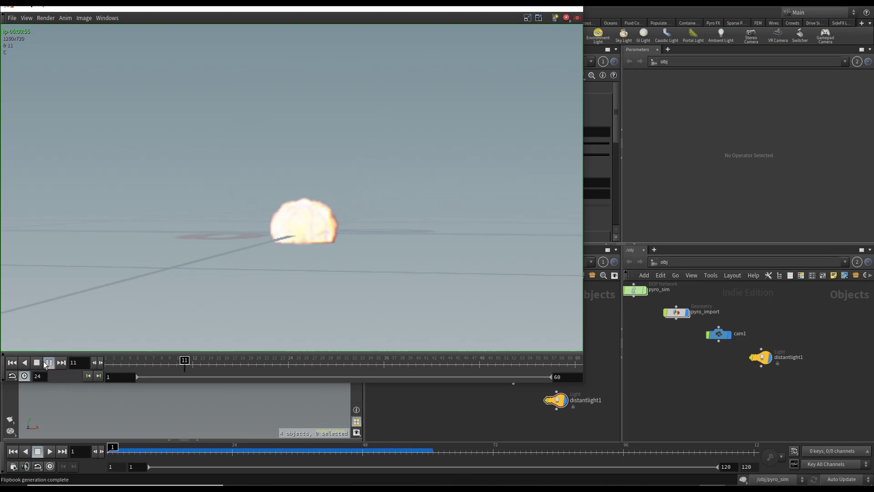
click(37, 362)
click(12, 363)
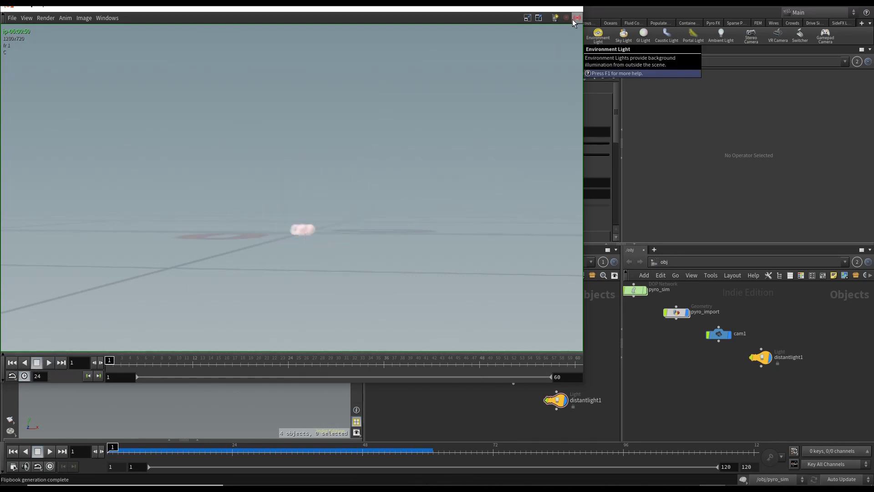
Step: Inside pyro_sim, size the smoke container to 14 x 17 x 14 with centre height 8
key(alt+Tab)
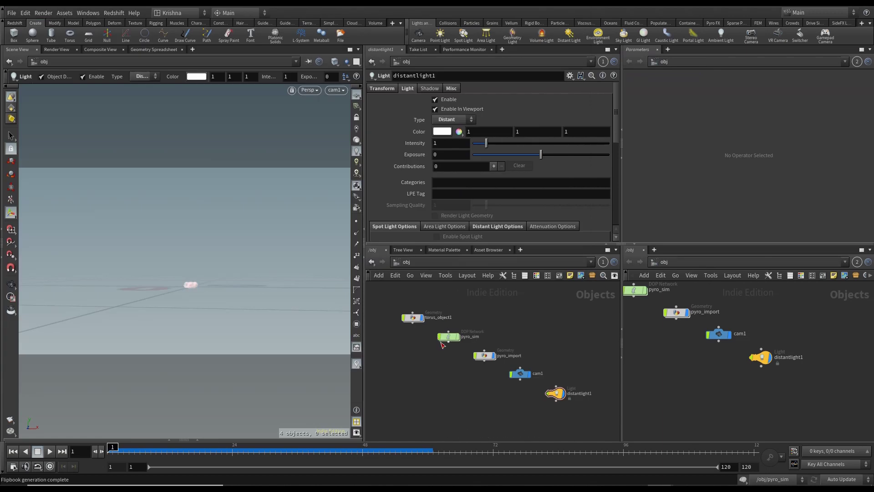
double_click(447, 338)
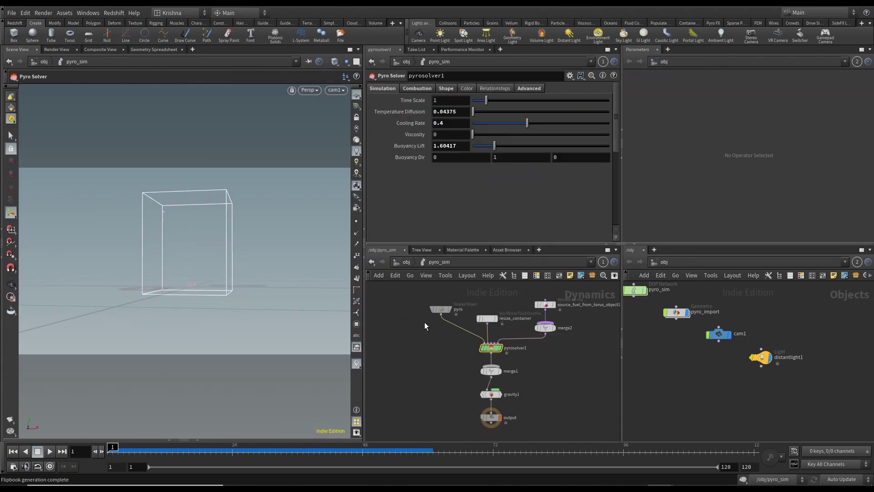
click(440, 309)
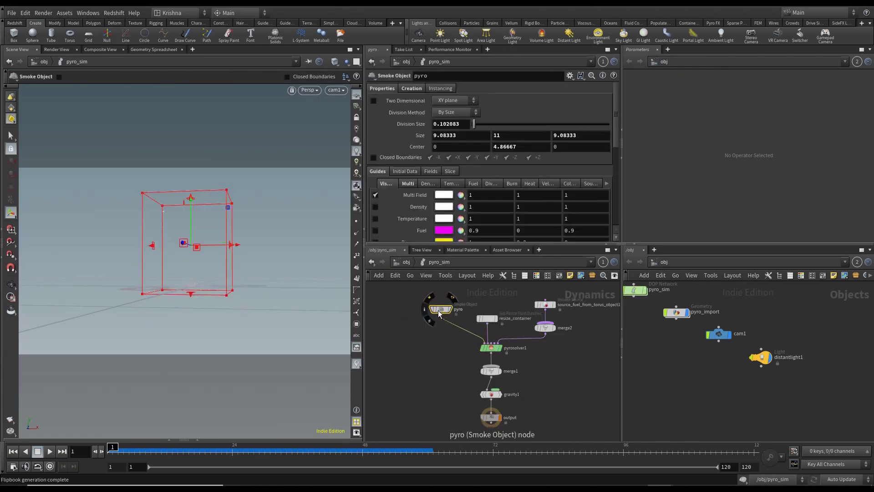
click(454, 136)
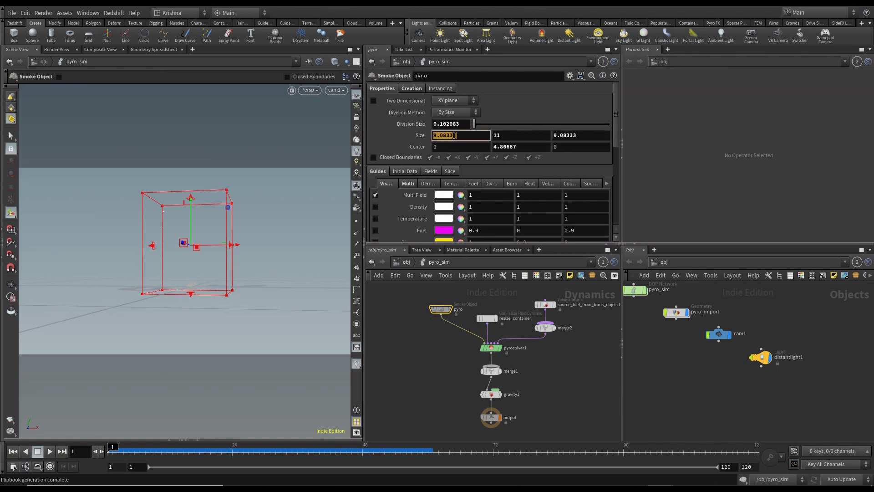
text(14)
key(Tab)
text(1)
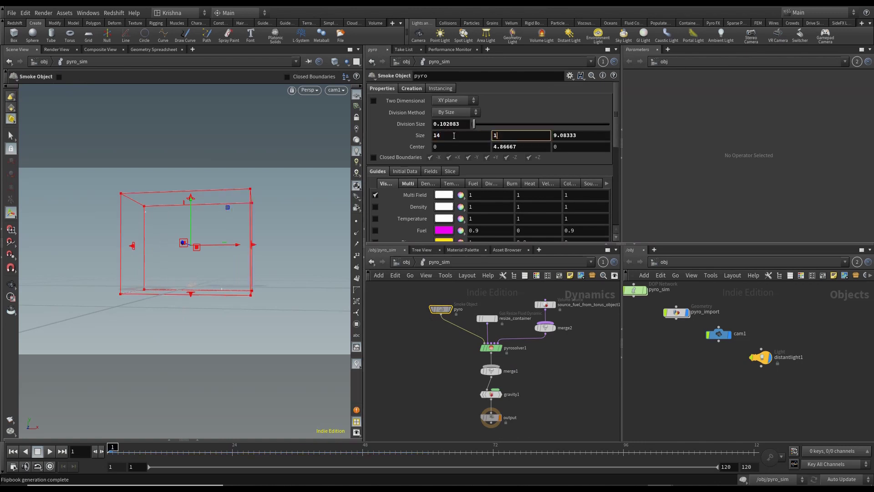
text(7)
key(Tab)
text(1)
key(Tab)
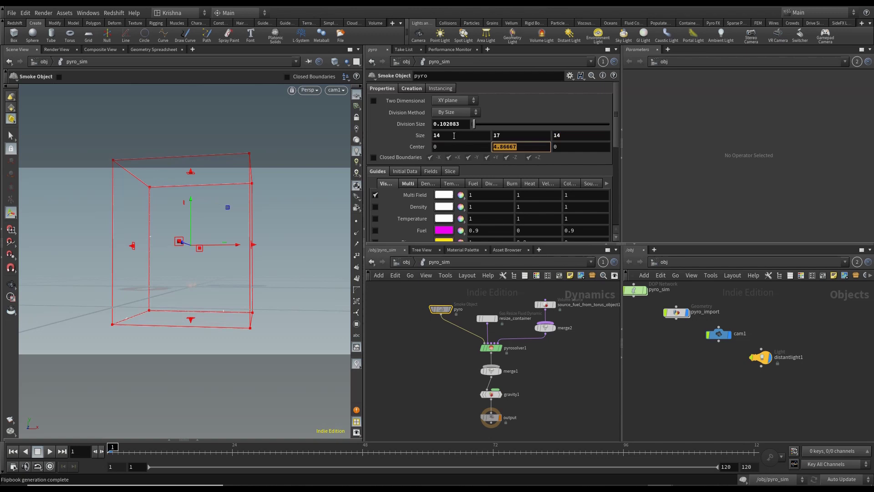
text(8)
key(Return)
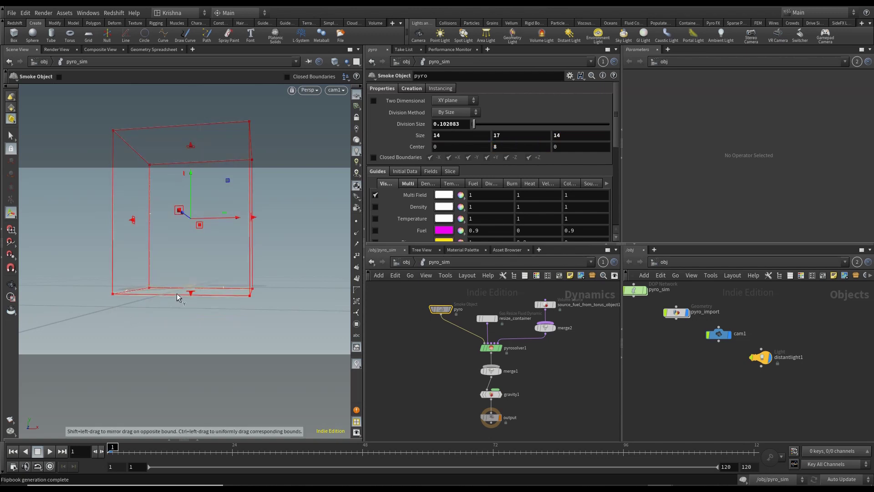
Step: Set Division Size to 0.05 and turn off the Multi bounding box guide
click(460, 124)
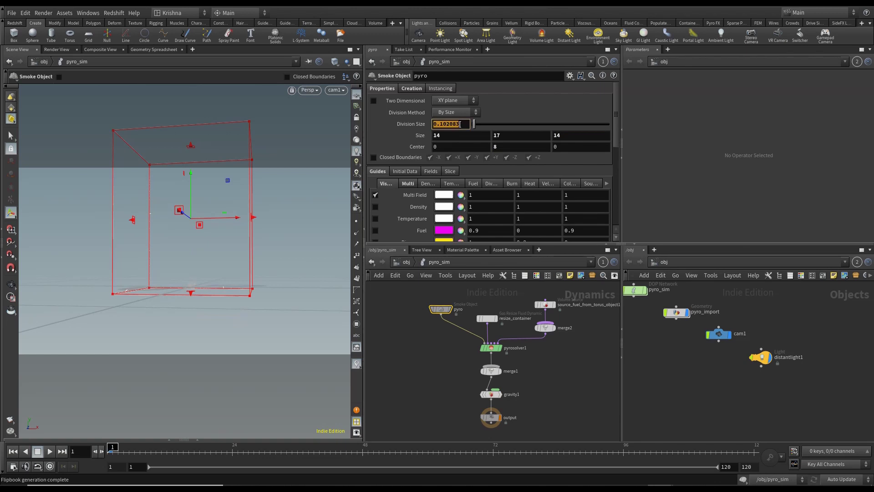
text(0.05)
key(Return)
click(404, 184)
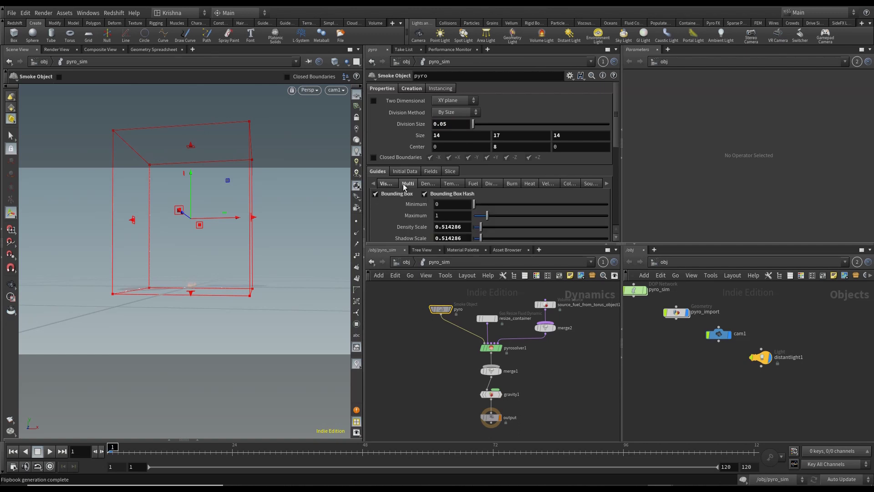
click(376, 194)
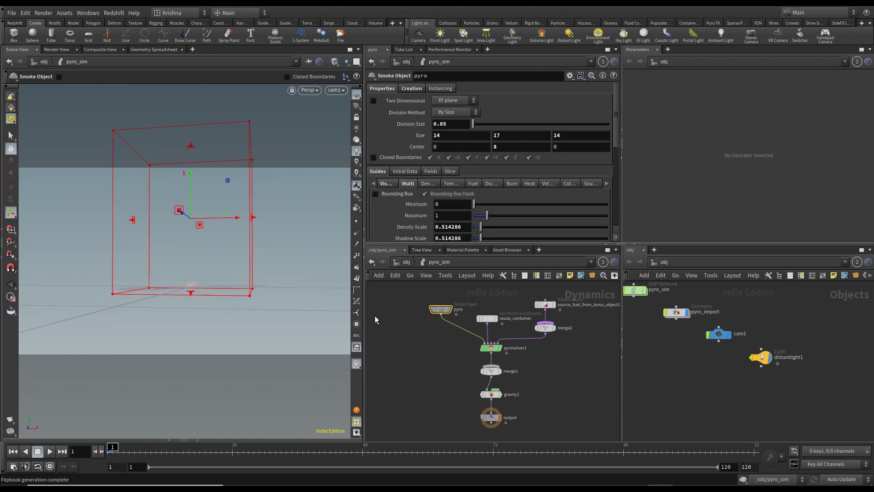
click(486, 318)
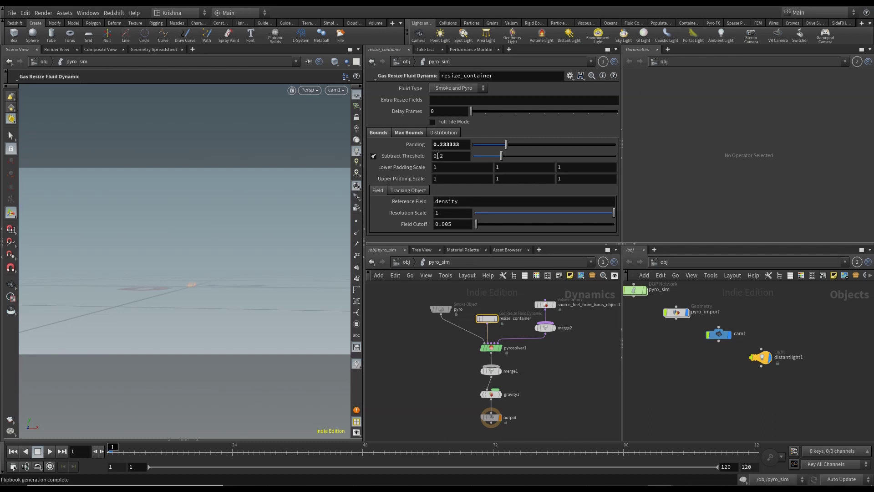
Step: Increase resize_container's padding and check its bounds and the torus source settings
drag(442, 144, 461, 142)
key(BackSpace)
key(BackSpace)
text(5)
key(Return)
click(410, 133)
click(387, 133)
click(553, 305)
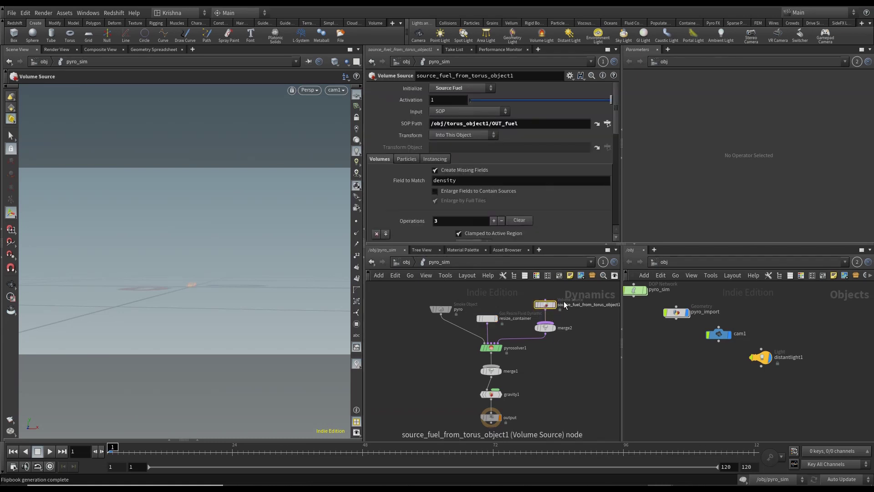
Step: Set pyrosolver1's Combustion Gas Released to 10 and bring up its animation curve
click(491, 347)
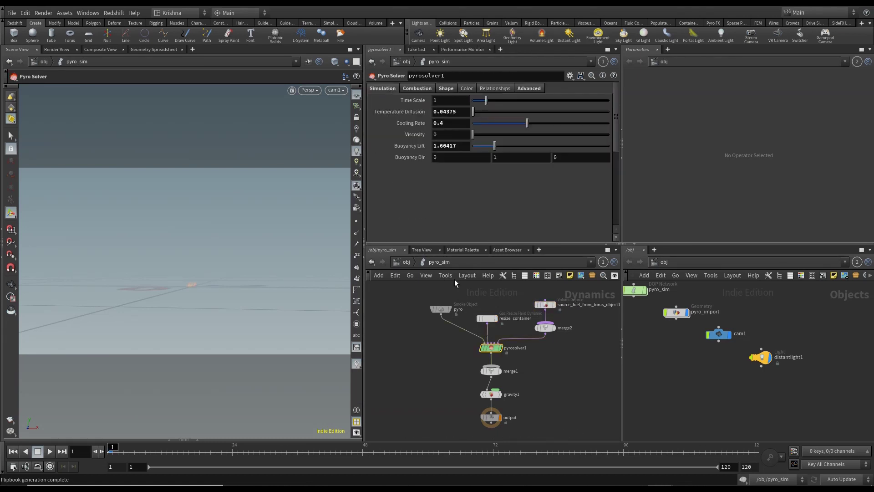
click(418, 91)
click(449, 156)
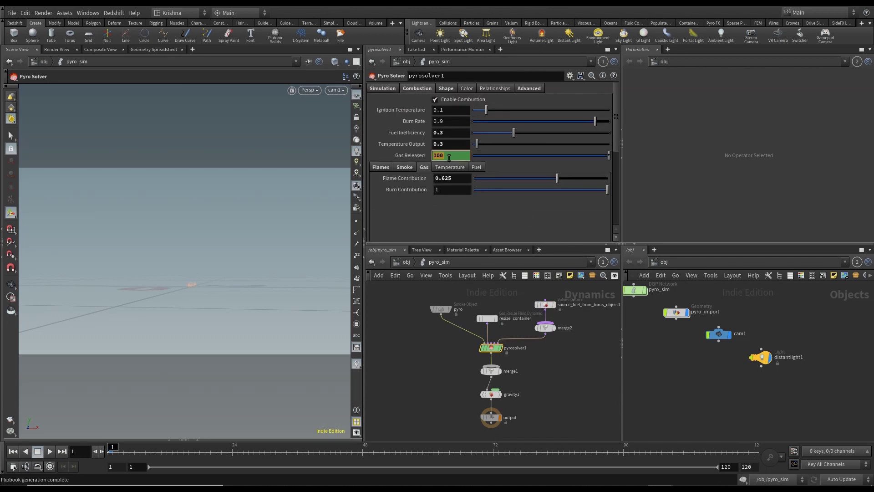
text(10)
key(Return)
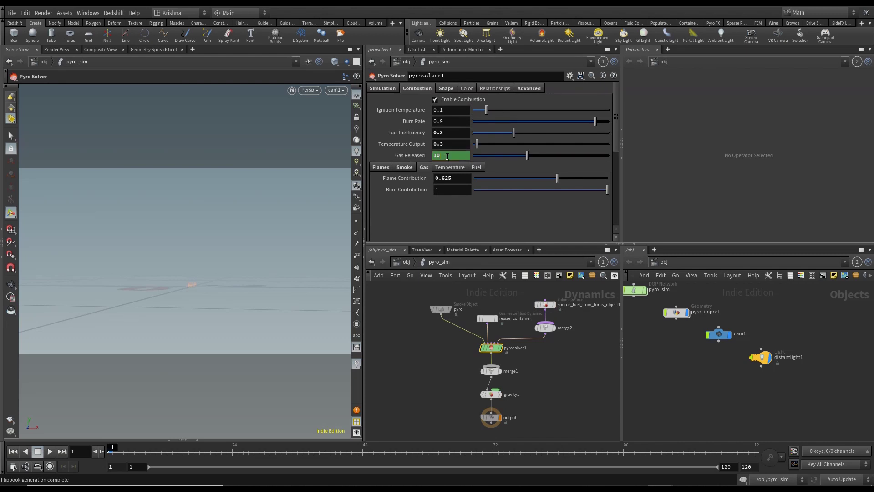
shift+click(419, 156)
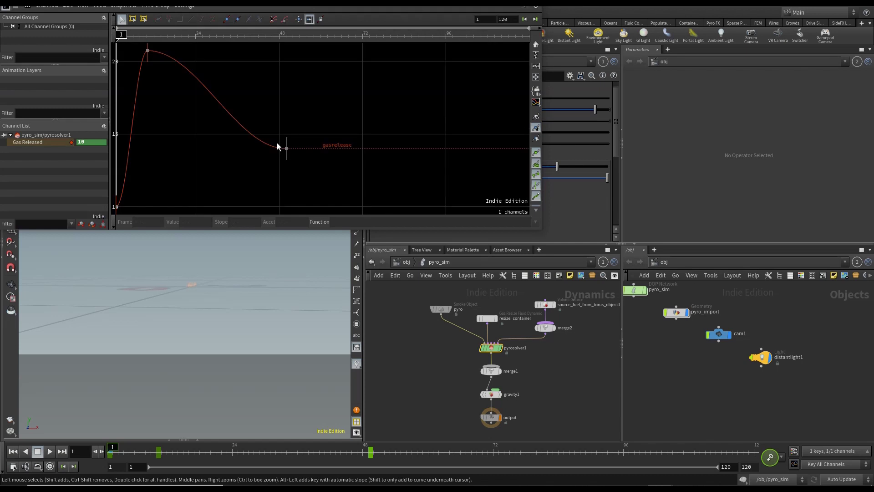
Step: Set the Gas Released curve's peak keyframe value to 15
key(h)
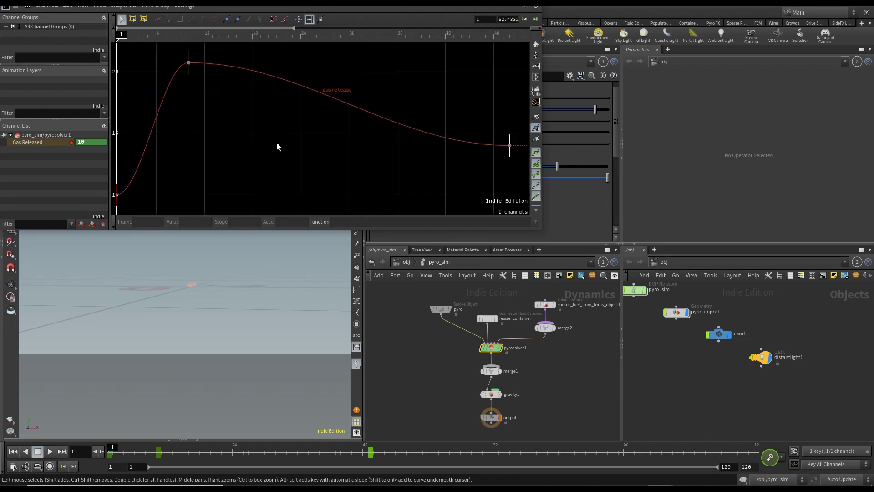
click(187, 65)
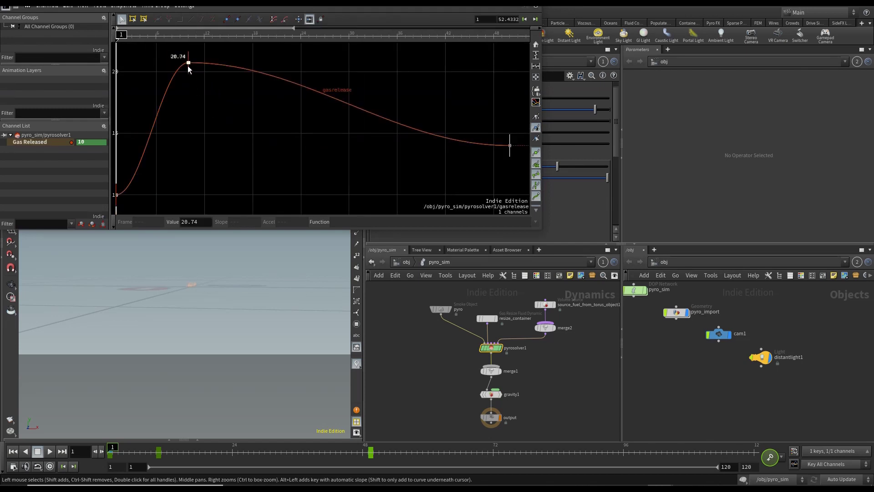
click(199, 222)
text(15)
key(Return)
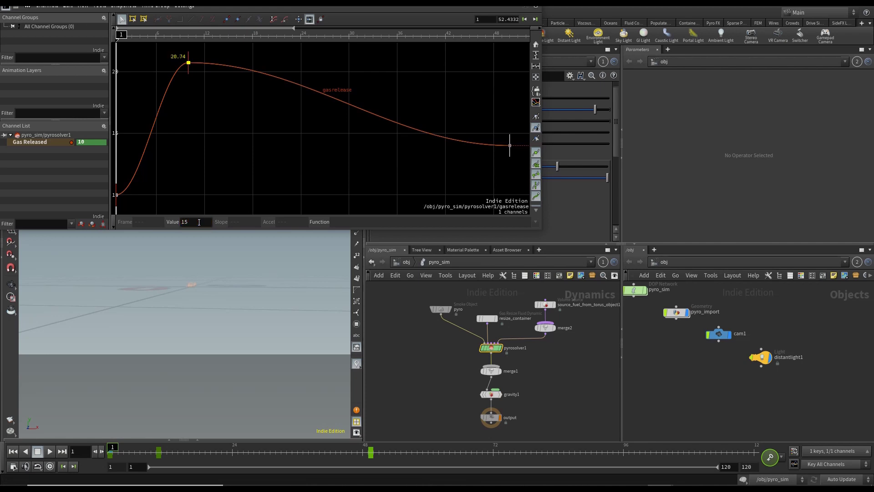
Step: Lower the curve's final keyframe to 10 and close the animation editor
click(509, 146)
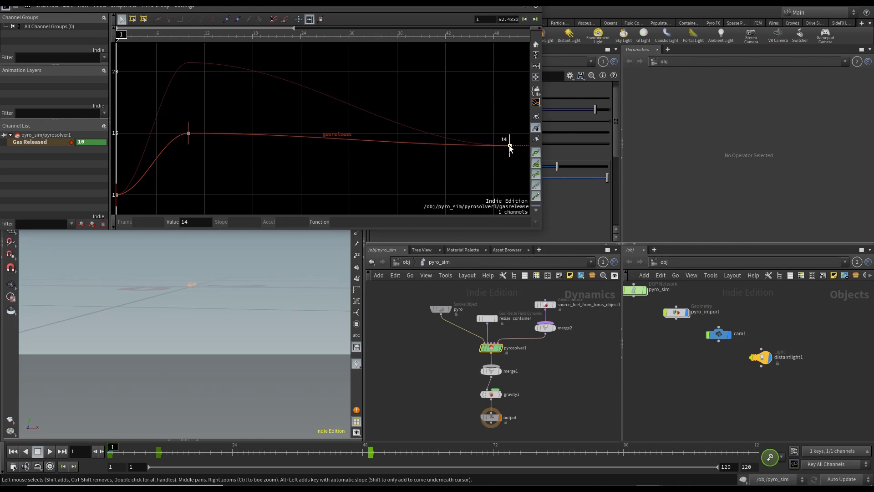
click(199, 222)
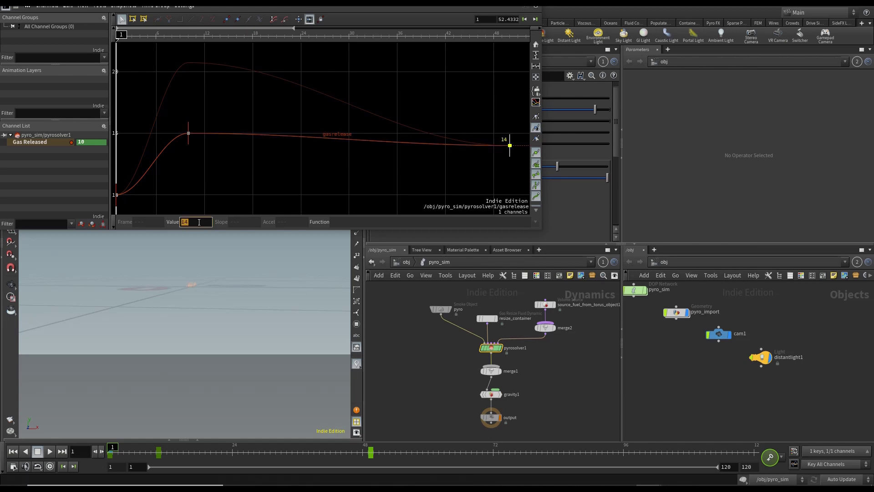
text(10)
key(Return)
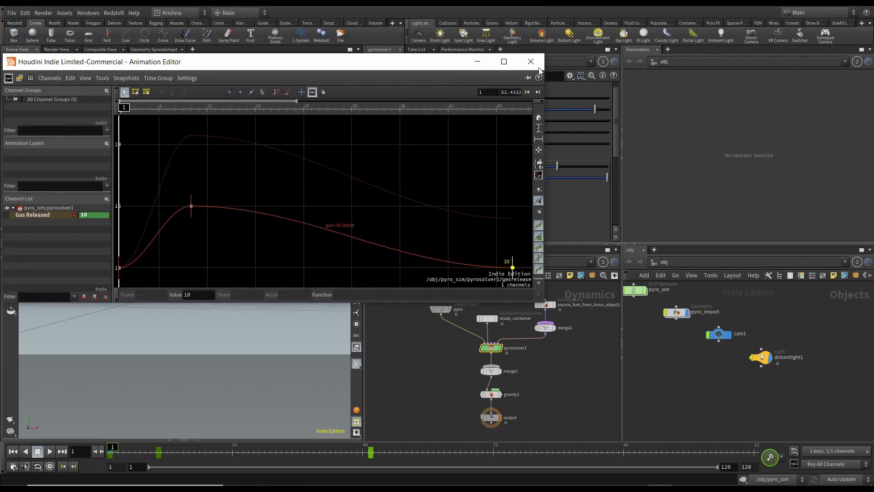
click(539, 67)
middle_drag(493, 300, 466, 336)
Step: Place a Gas Vortex Boost node in the pyro_sim network
key(Tab)
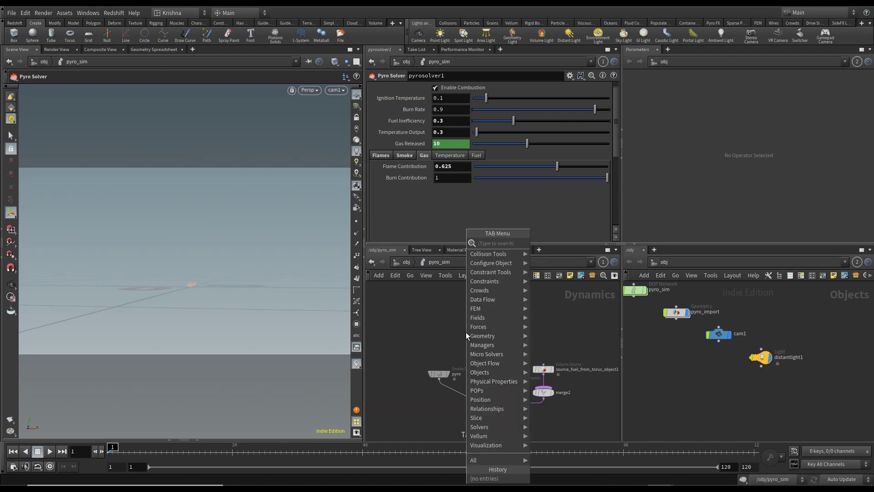
text(vortext boo)
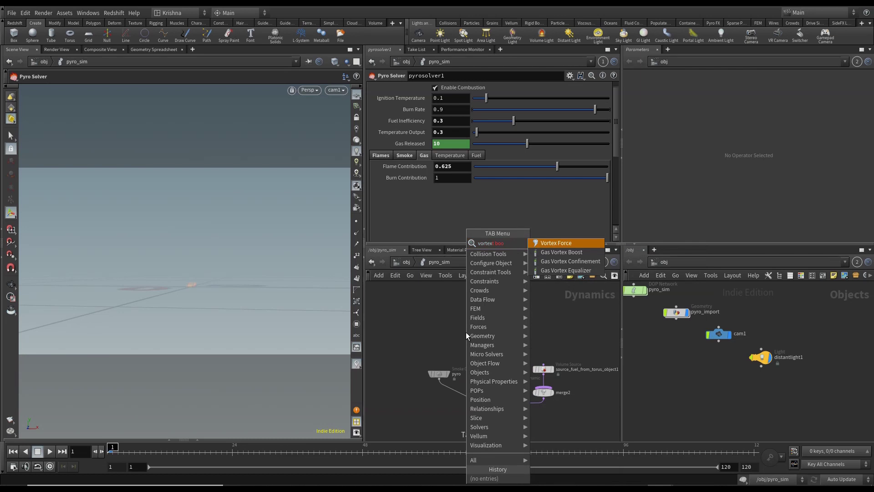
key(Return)
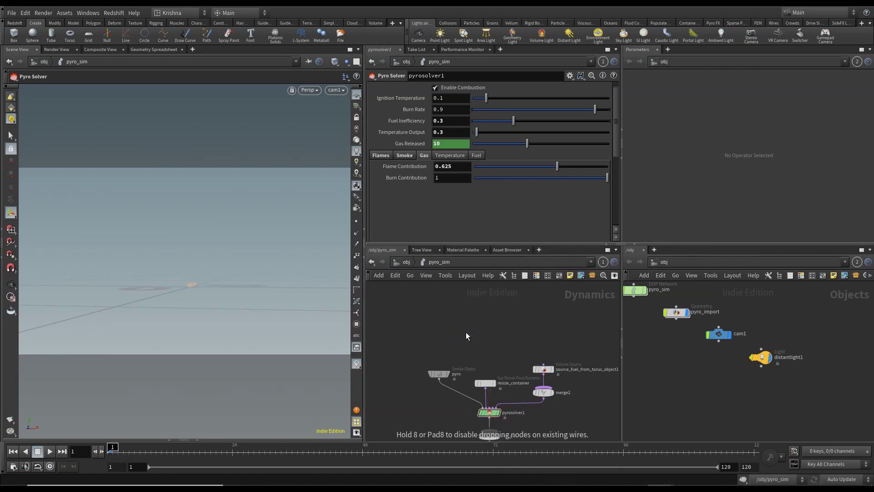
click(465, 332)
Step: Set the vortex boost's Swirl Size to 0.1 and enable Use OpenCL on the Advanced tab
click(454, 86)
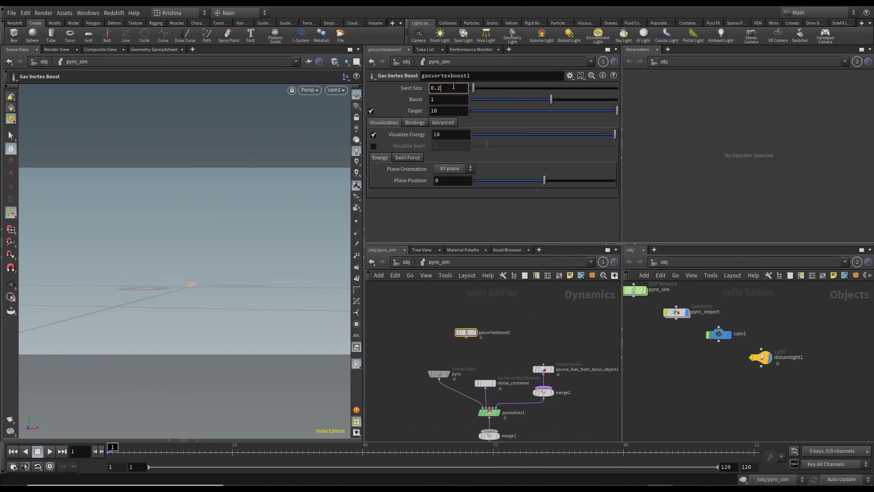
key(Return)
click(440, 121)
click(435, 134)
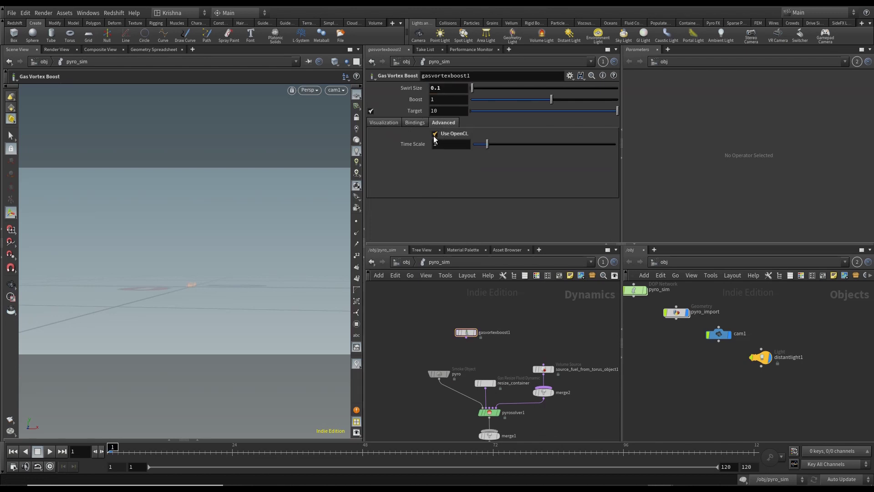
middle_drag(517, 352, 479, 354)
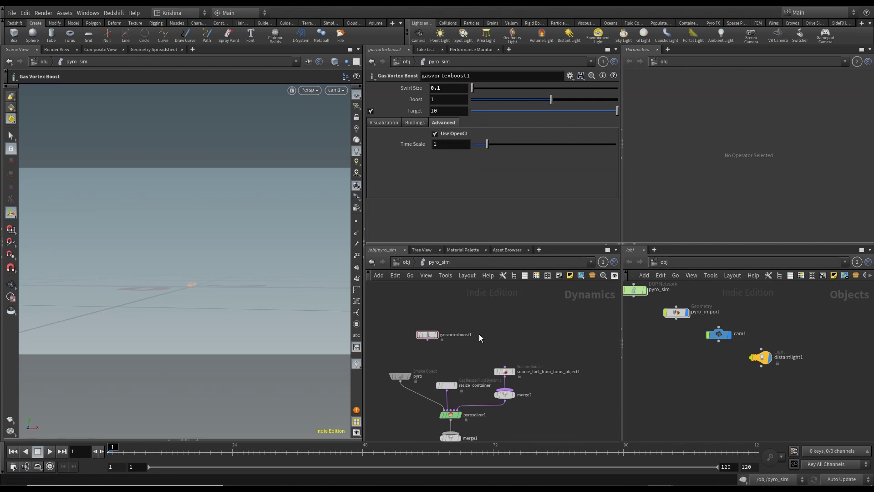
Step: Place a Gas Damp node beside the vortex boost with Scale 0.001
key(Tab)
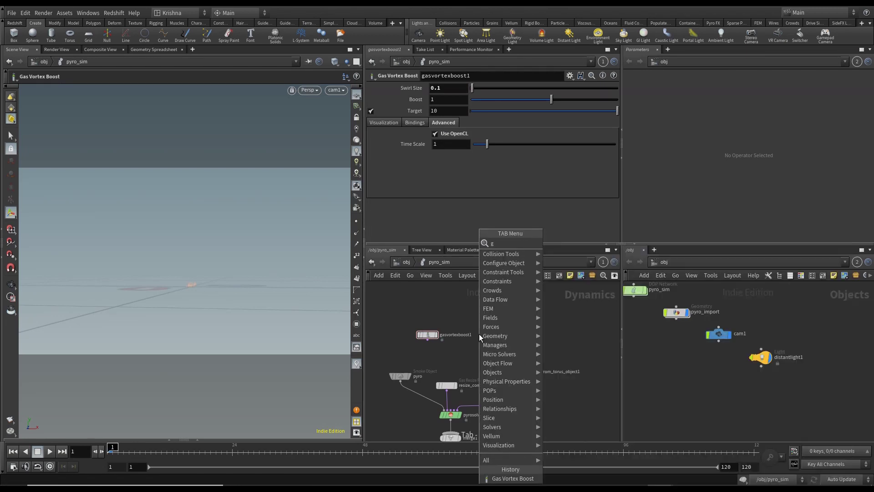
text(gas dam)
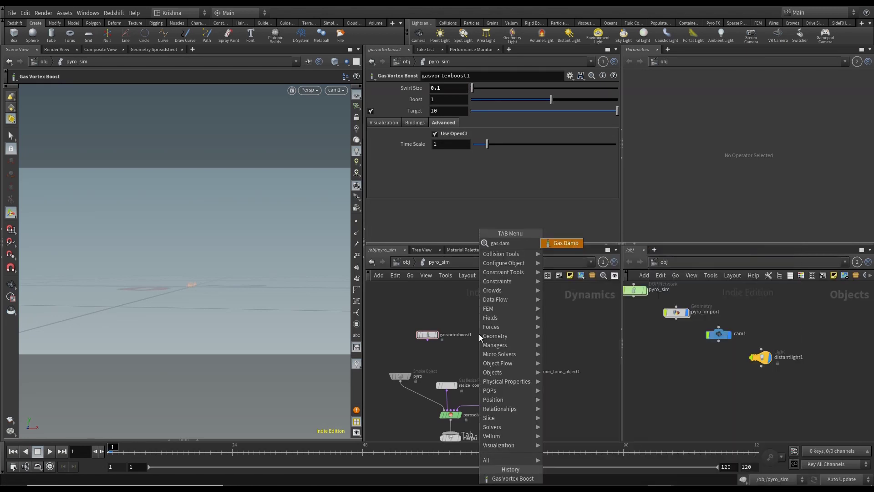
key(Return)
click(487, 336)
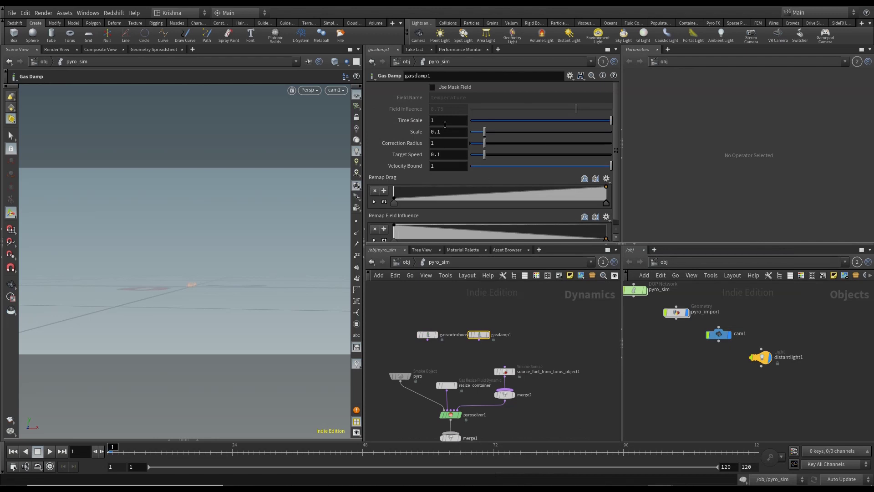
double_click(448, 132)
text(0.001)
key(Return)
Step: Pull the Remap Drag ramp's end point down near zero and add four points along it
click(374, 202)
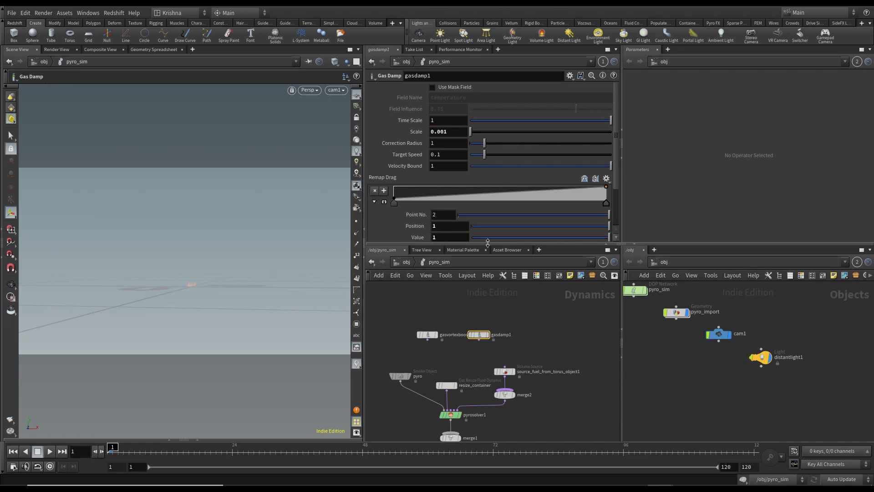
drag(587, 199, 568, 202)
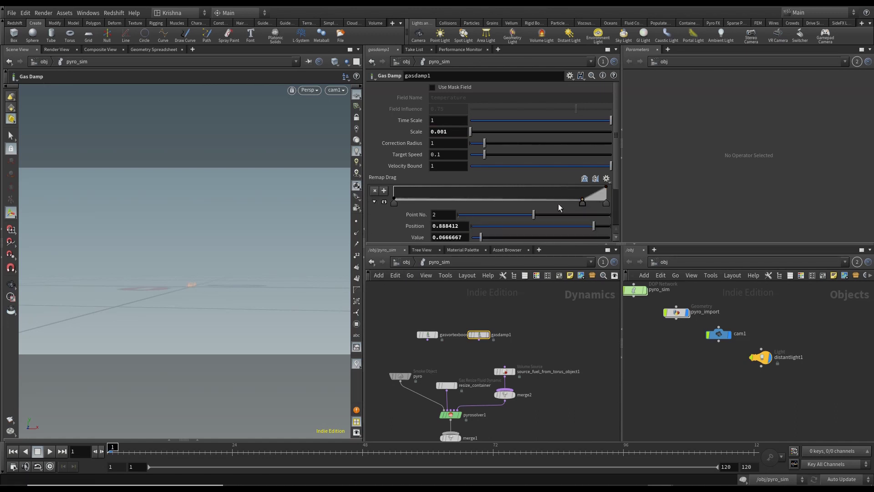
click(551, 201)
click(527, 200)
click(496, 200)
click(458, 200)
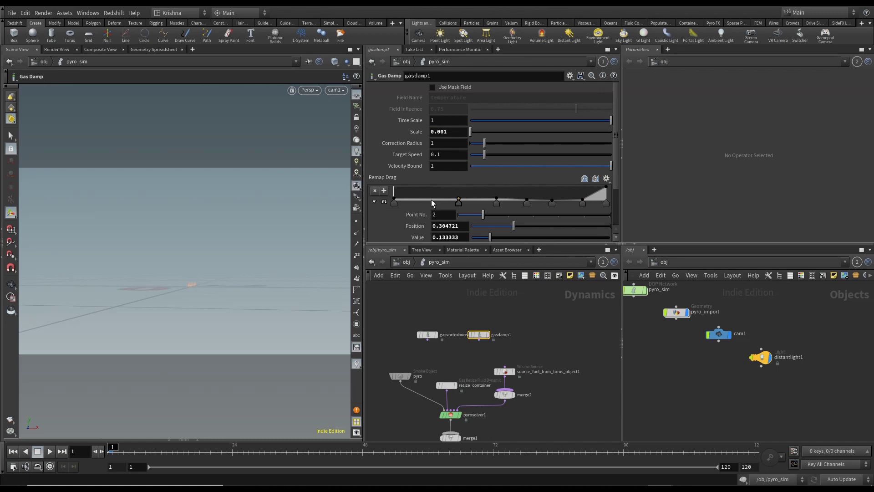
Step: Drag the ramp points into even alternating peaks and add a zero point near the start
drag(497, 201, 496, 187)
drag(552, 200, 552, 186)
drag(426, 199, 425, 187)
drag(459, 200, 481, 200)
drag(496, 187, 501, 187)
drag(425, 186, 452, 187)
click(423, 201)
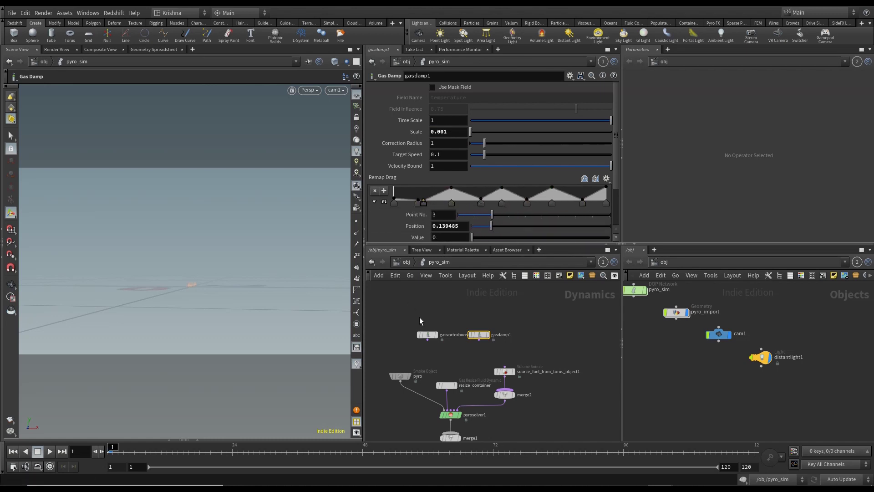
click(565, 411)
middle_drag(564, 411, 544, 399)
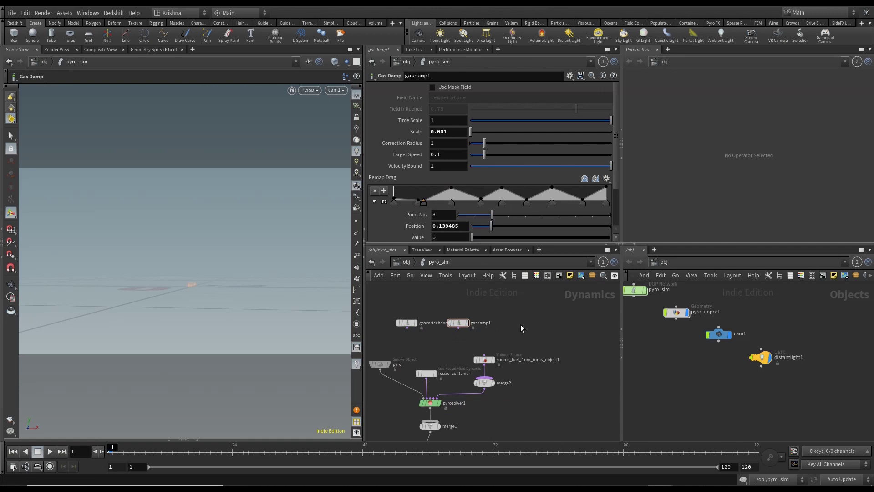
Step: Place a Gas Combustion node beside gasdamp1
key(Tab)
text(ga)
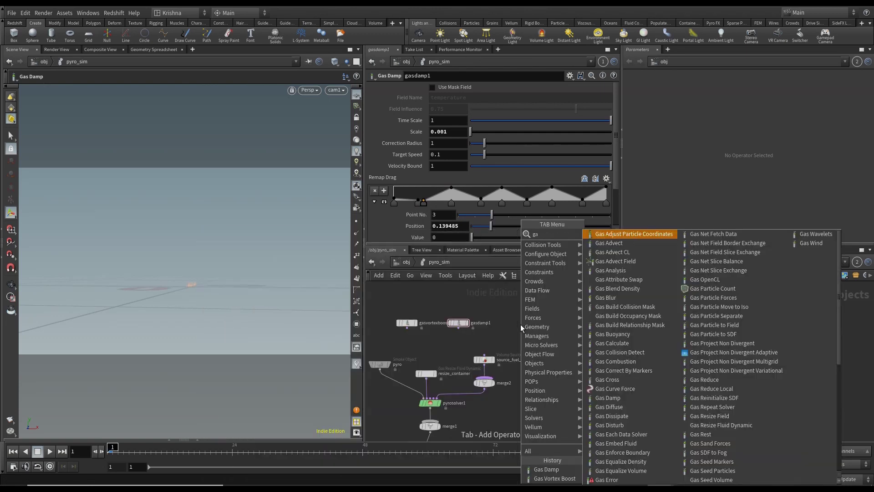
text(s cob)
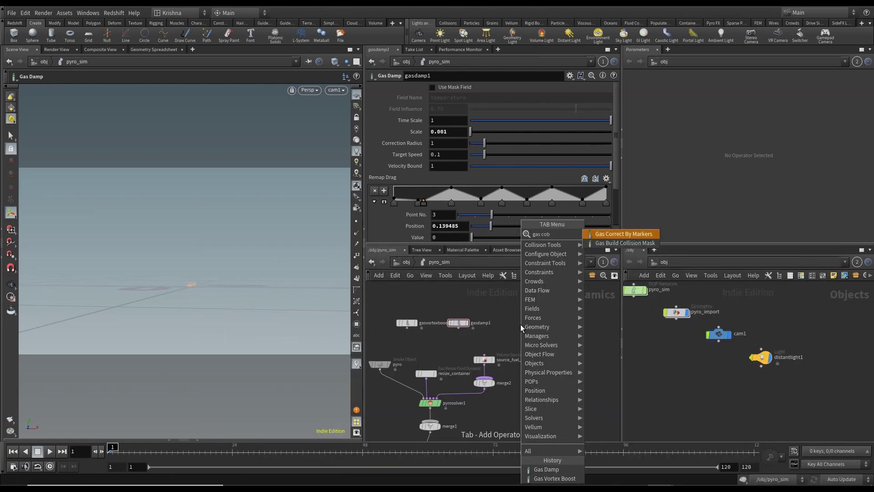
key(BackSpace)
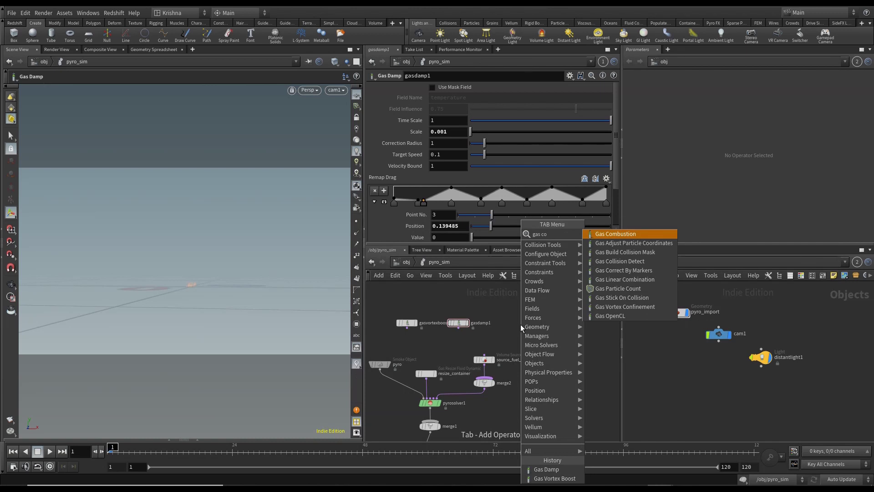
key(Return)
click(520, 324)
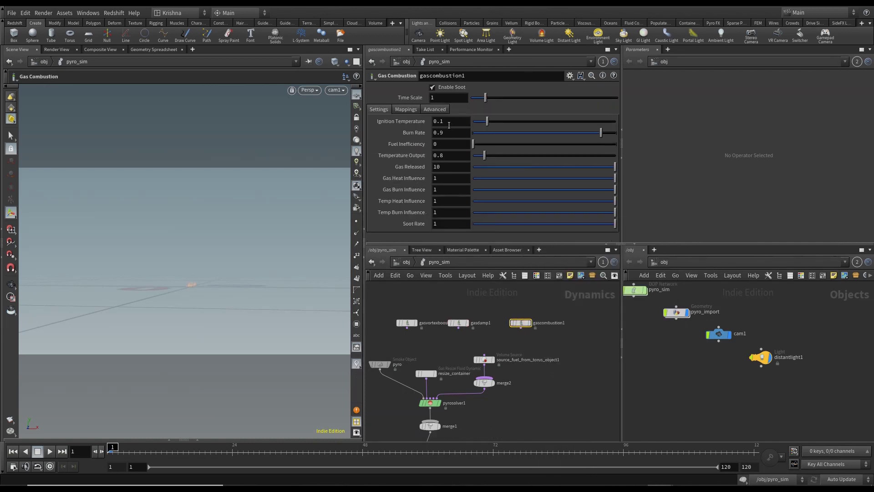
Step: Set the combustion's Burn Rate to 1, Fuel Inefficiency to 0.05 and Gas Released to 1
click(449, 125)
click(451, 133)
text(1)
key(Return)
click(446, 145)
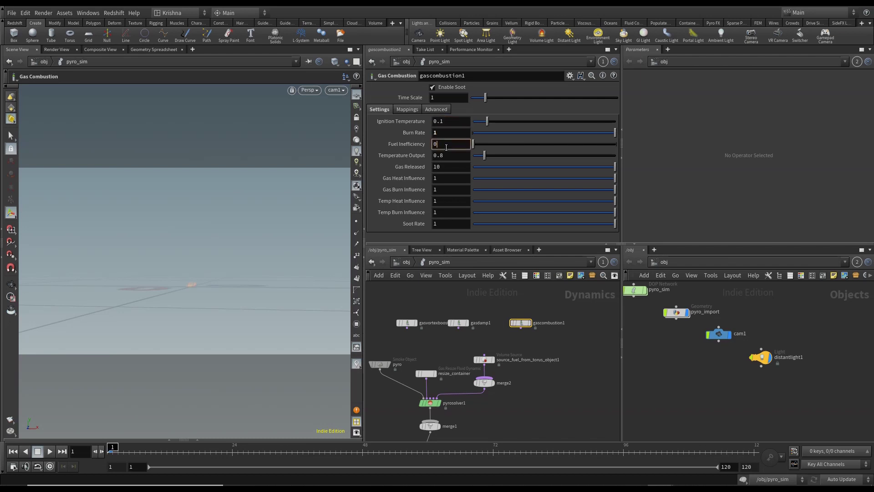
text(0.05)
key(Return)
double_click(447, 163)
text(1)
key(Return)
click(428, 109)
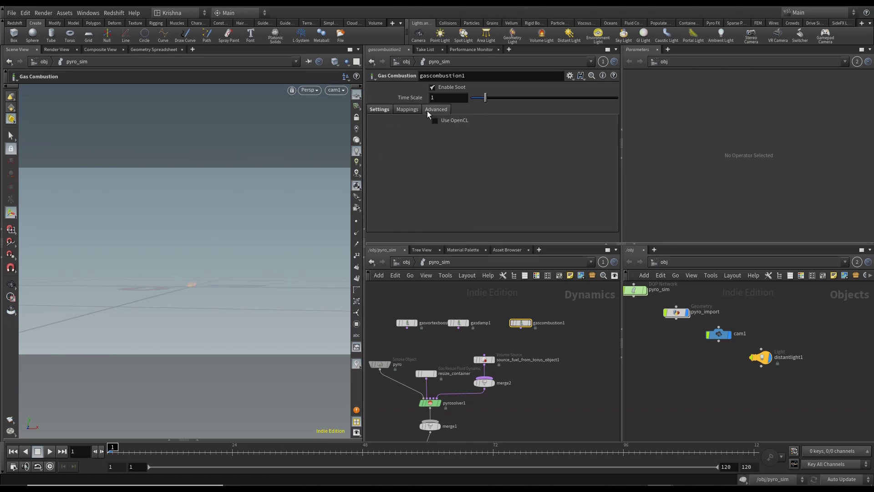
Step: Add a Merge node, merge3, below the three gas nodes
click(386, 110)
key(Tab)
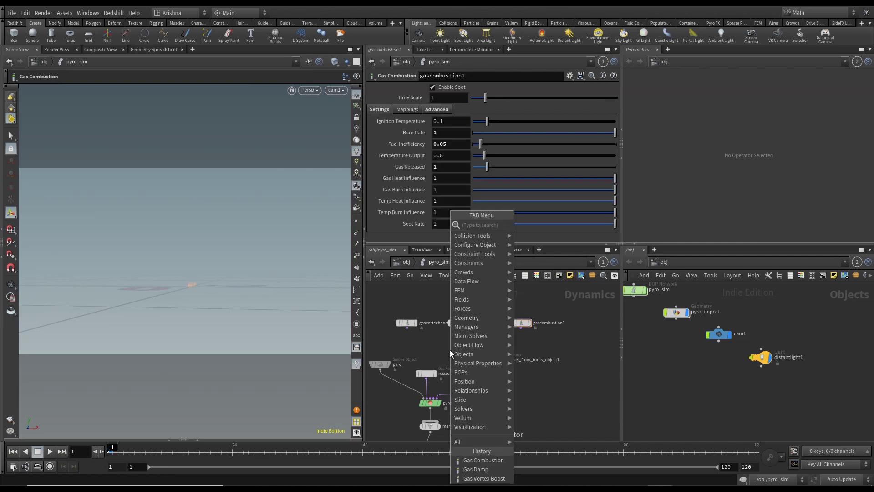
text(merg)
key(Return)
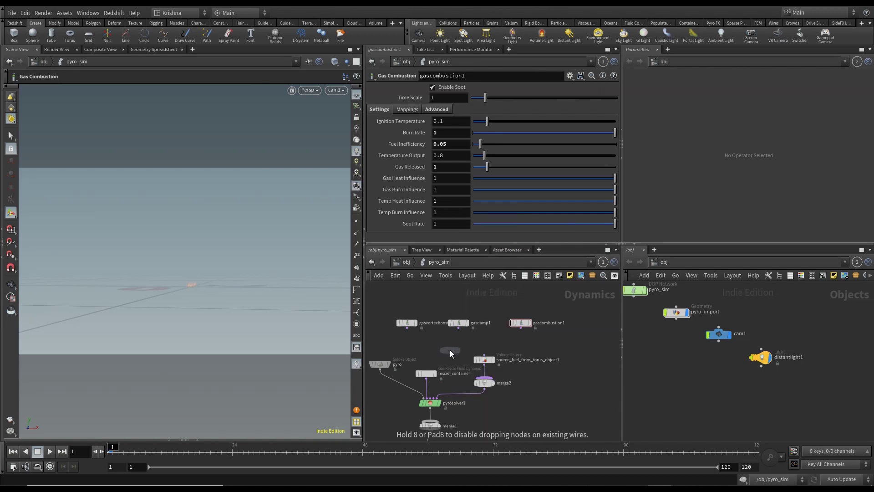
click(450, 350)
Step: Wire the vortex boost, damp and combustion nodes into merge3, feed it into pyrosolver1, and tidy the layout
drag(532, 334, 354, 325)
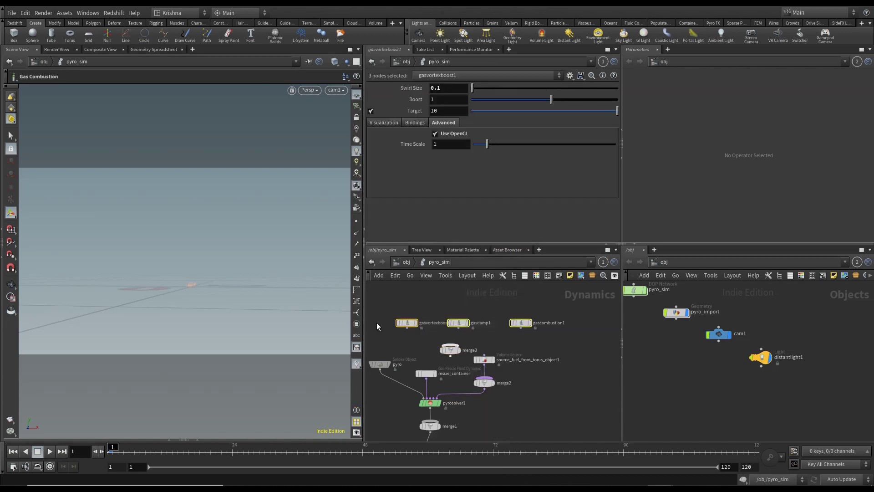
click(407, 328)
click(450, 346)
click(451, 355)
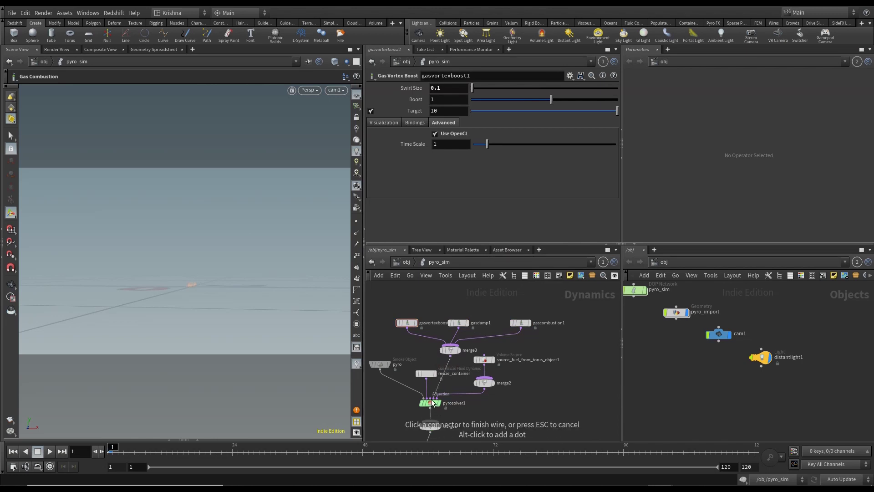
click(436, 400)
middle_drag(498, 414, 504, 363)
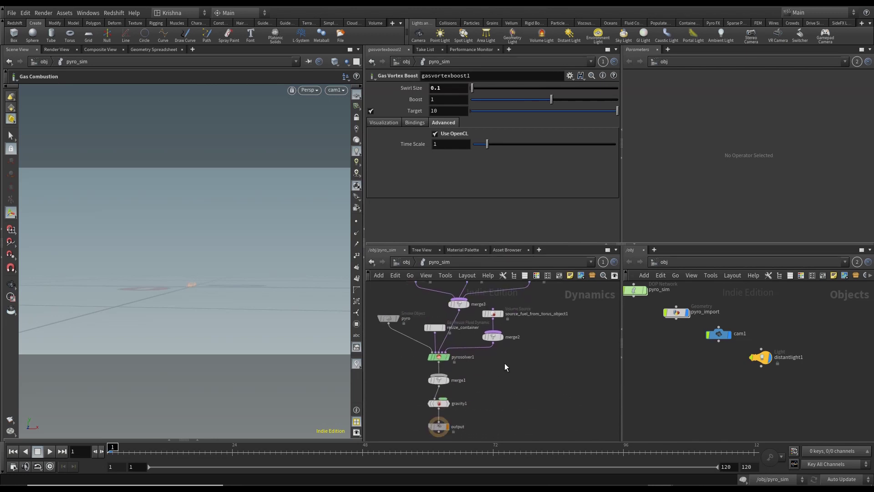
key(l)
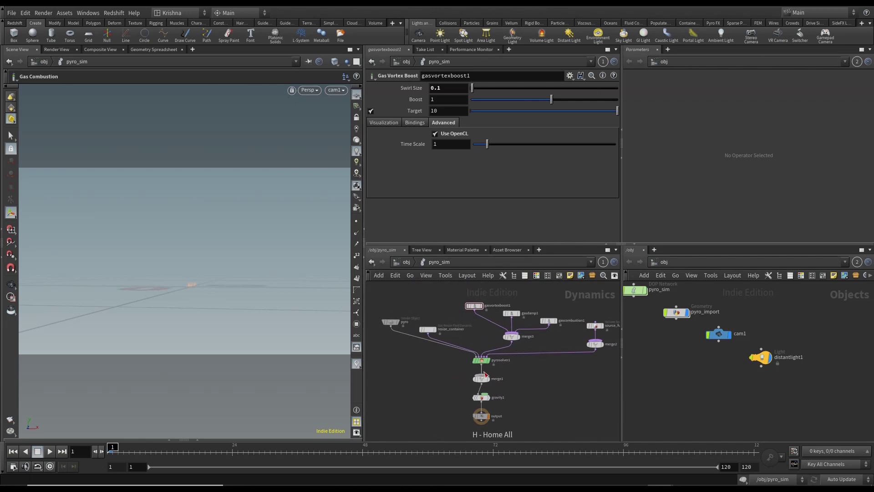
key(h)
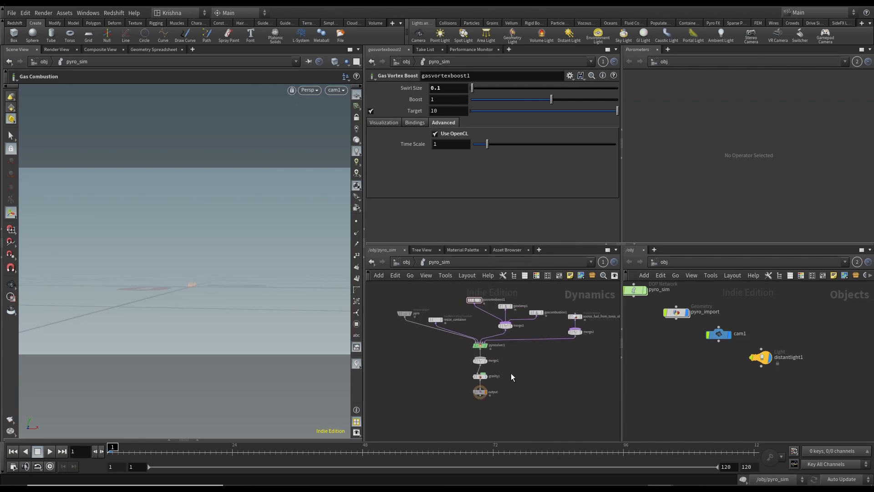
Step: Inside pyro_import, add a Retime node after volumevisualization1 and make it the displayed node
click(408, 266)
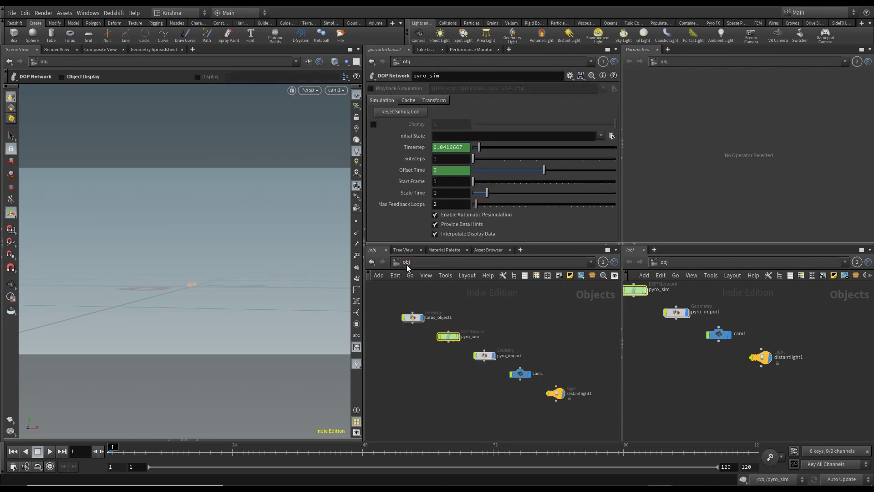
key(Escape)
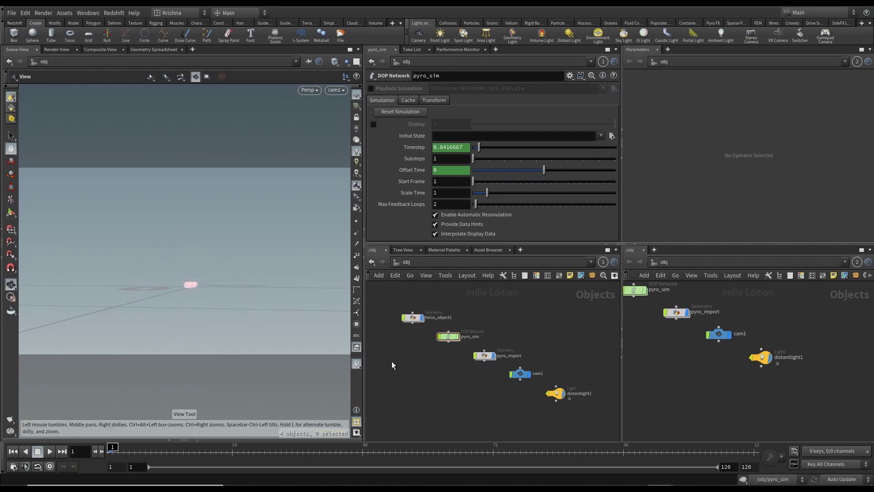
double_click(481, 360)
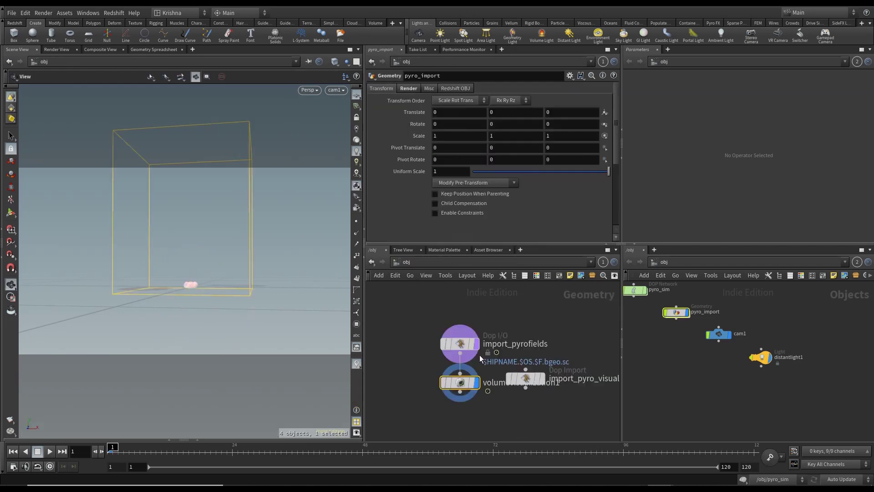
click(460, 396)
key(Tab)
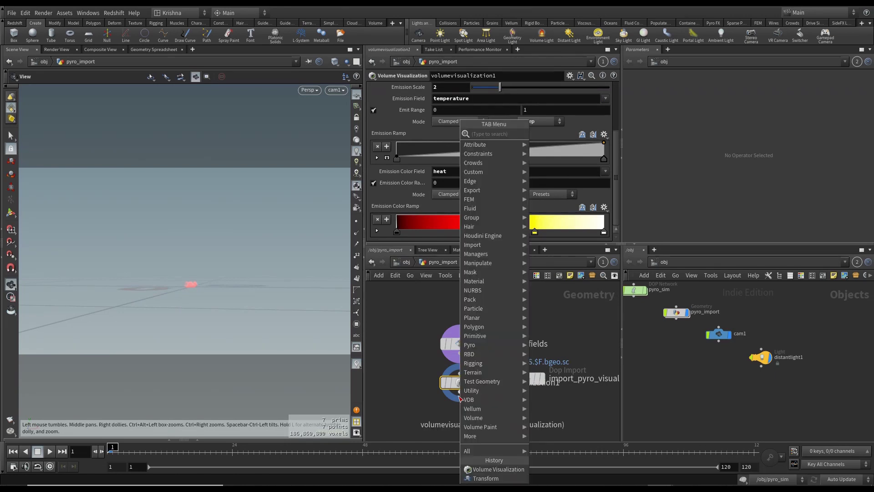
text(retime)
key(Return)
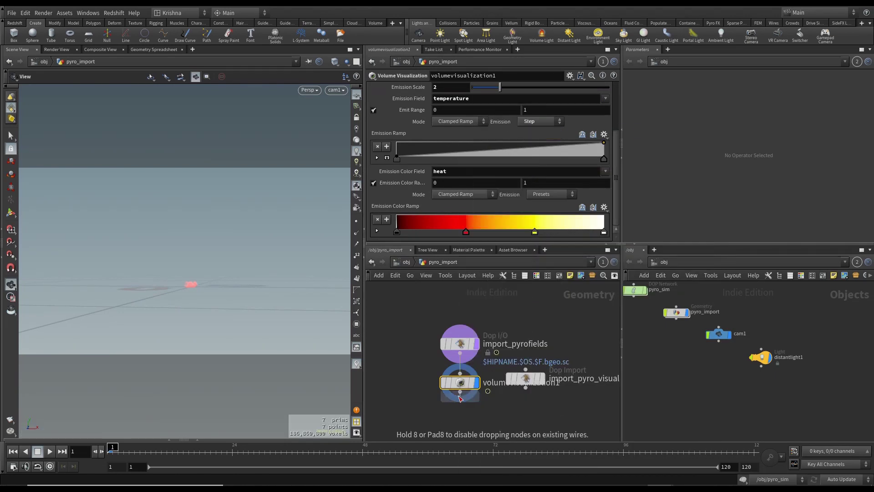
click(460, 399)
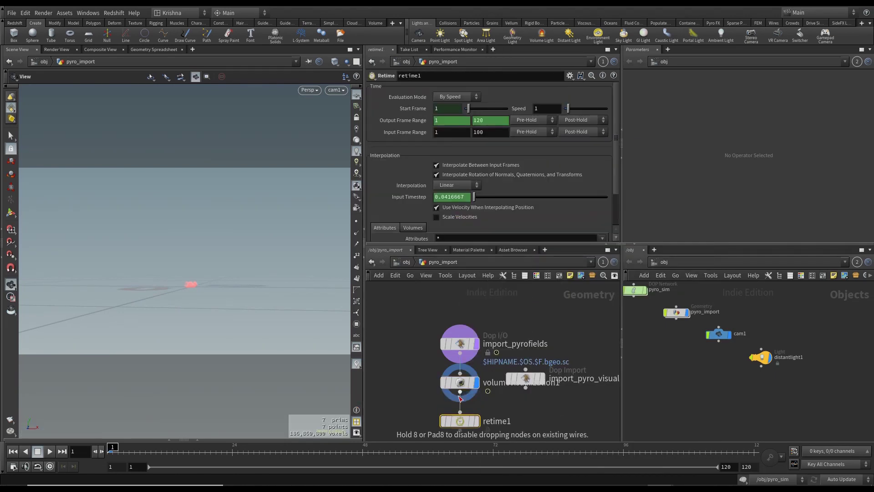
click(475, 421)
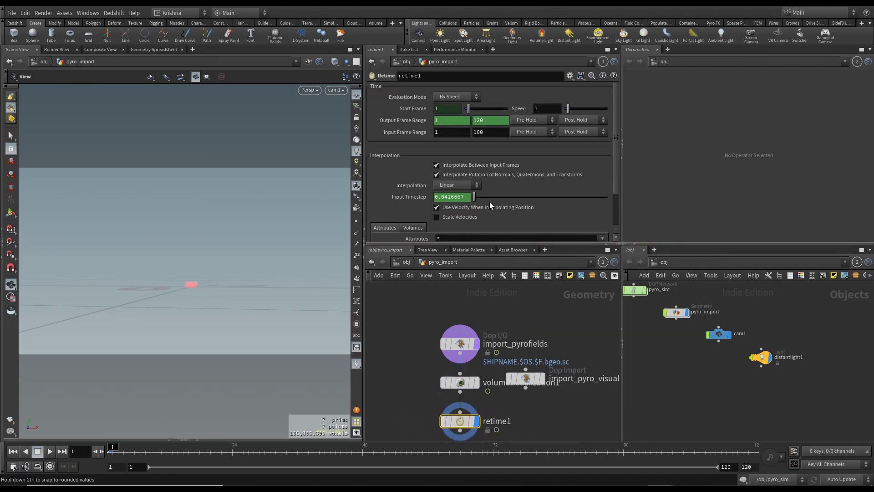
Step: Set the Retime speed to 4, keyframe it, and end the input frame range at 240
double_click(549, 108)
text(4)
key(Return)
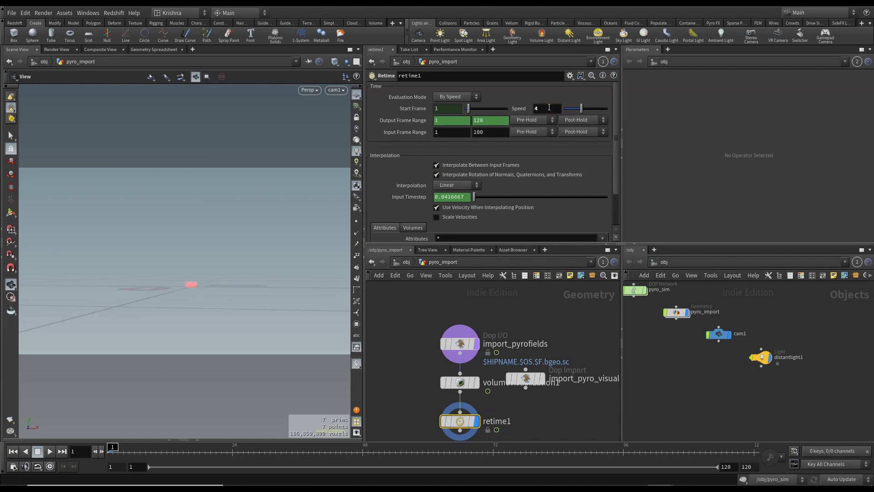
alt+click(549, 107)
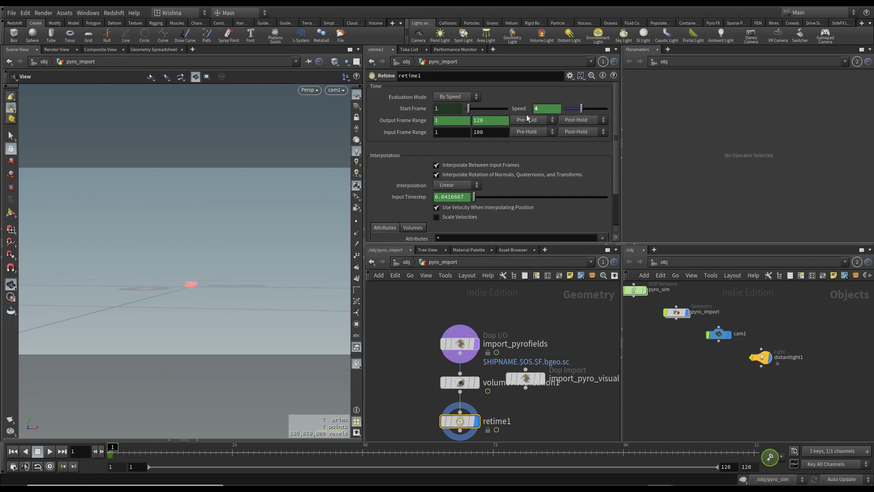
double_click(483, 133)
text(240)
key(Return)
Step: Go to frame 6 and change the Retime speed to 0.25
double_click(79, 451)
text(6)
key(Return)
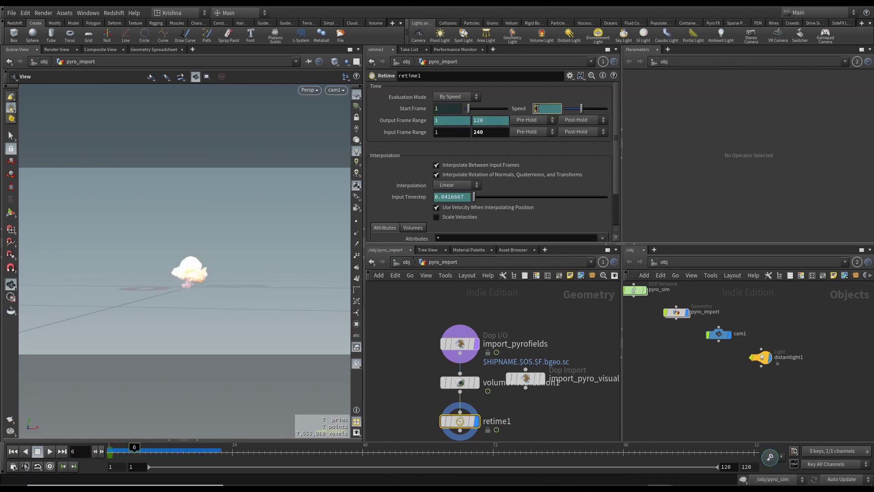
text(0.25)
key(Return)
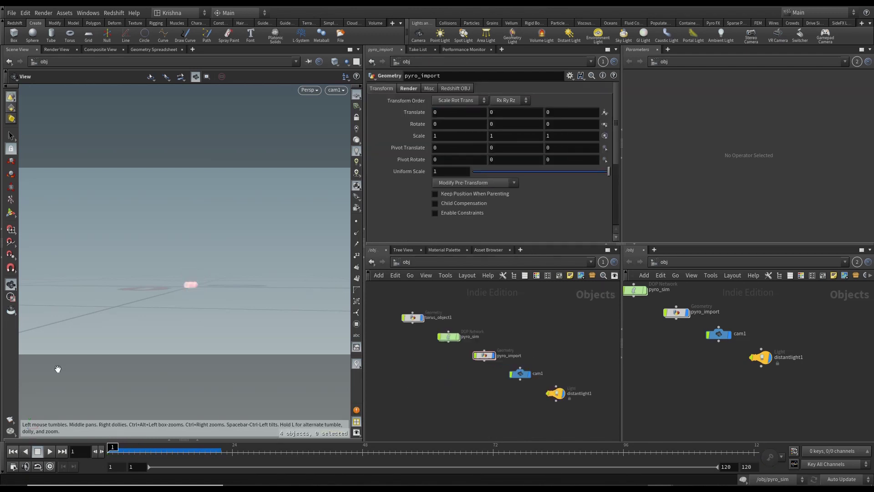
Step: Render a flipbook of the retimed fireball, replay it from the start, then close it
click(8, 426)
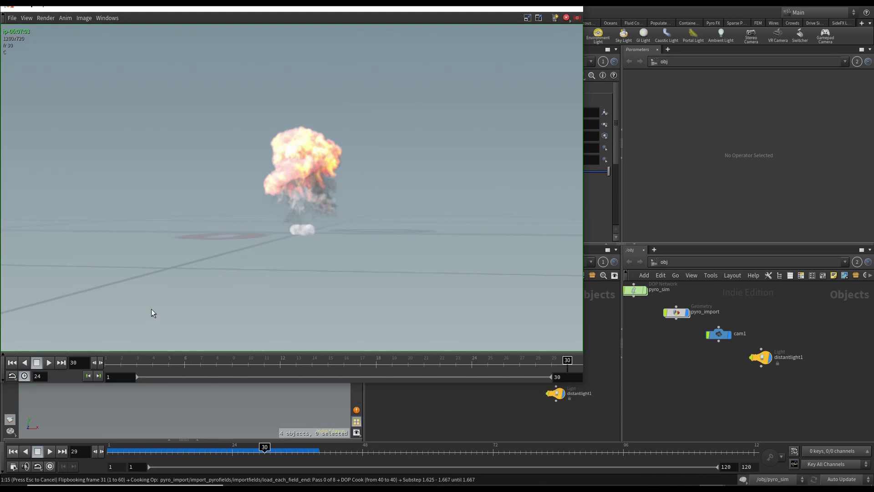
click(49, 363)
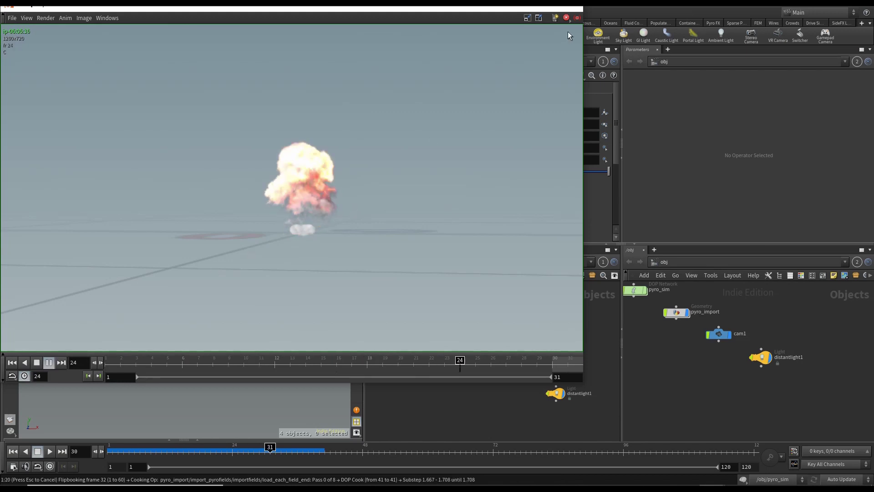
click(566, 17)
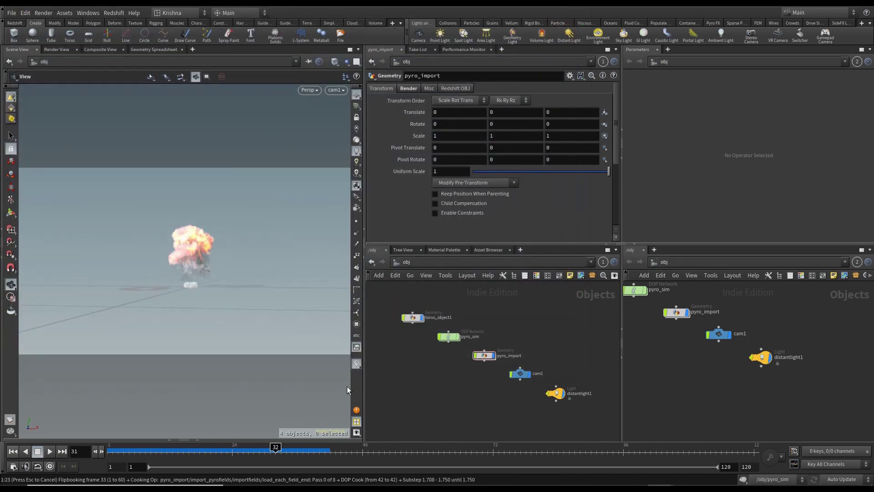
Step: At frame 31, tumble the view around the explosion and hide the torus
click(270, 450)
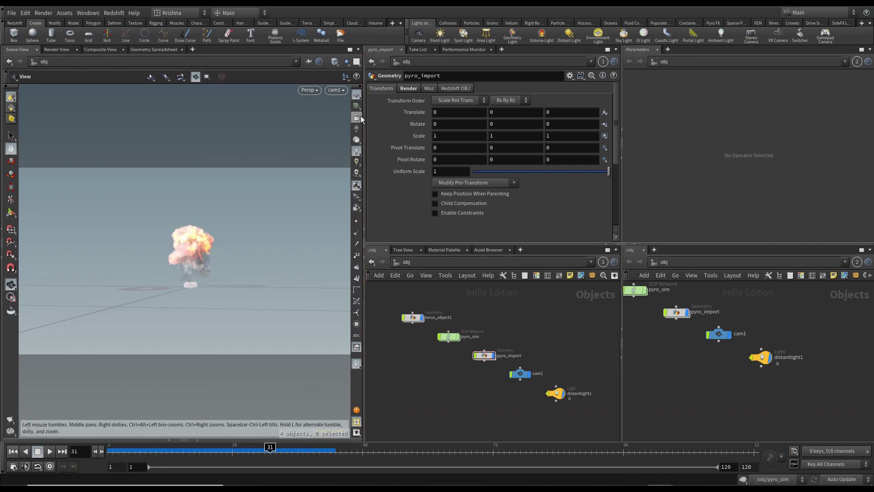
click(357, 117)
drag(192, 272, 176, 283)
click(357, 117)
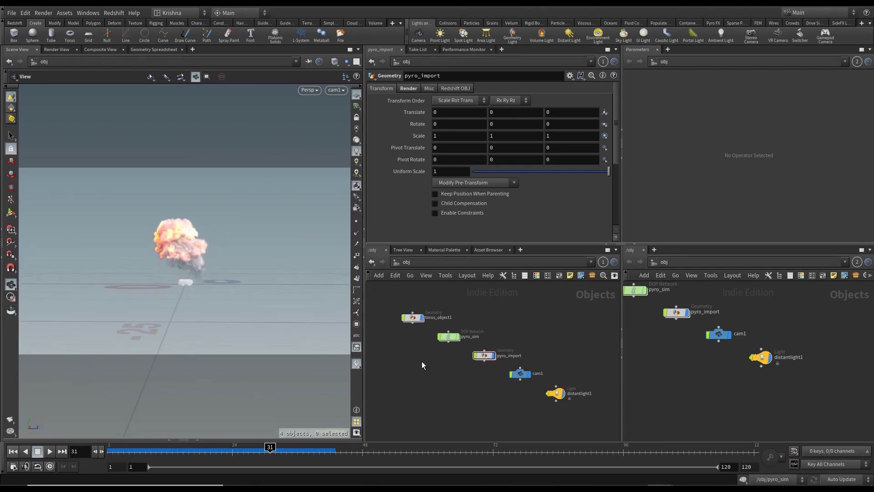
click(421, 318)
scroll(420, 318, up, 1)
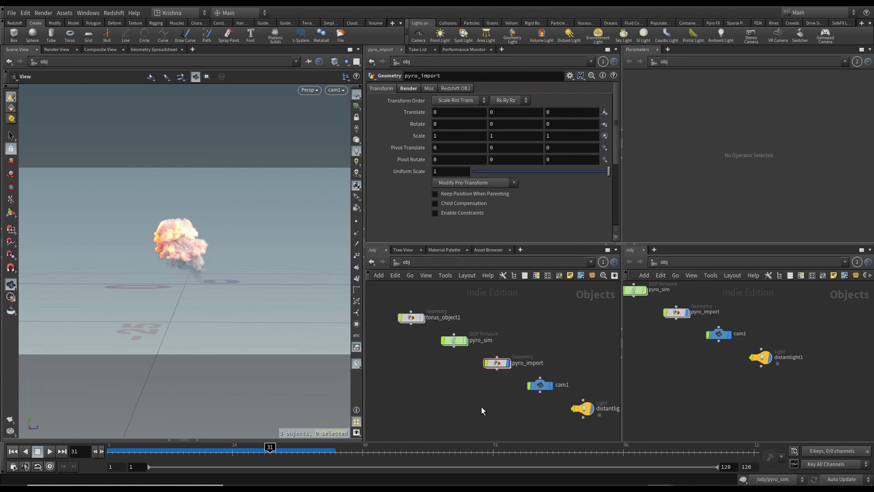
Step: Look through distantlight1, return to cam1, play the fireball, then rewind to frame 1
click(336, 90)
mouse_move(375, 149)
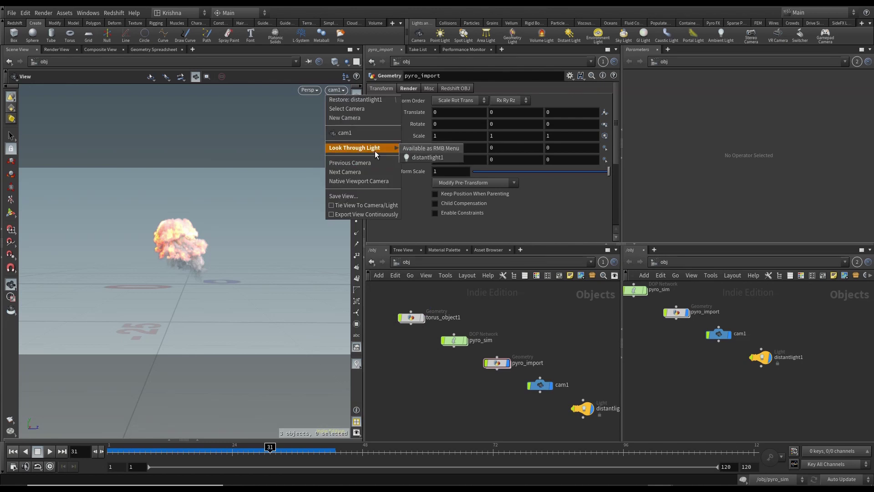
click(431, 158)
drag(221, 244, 176, 318)
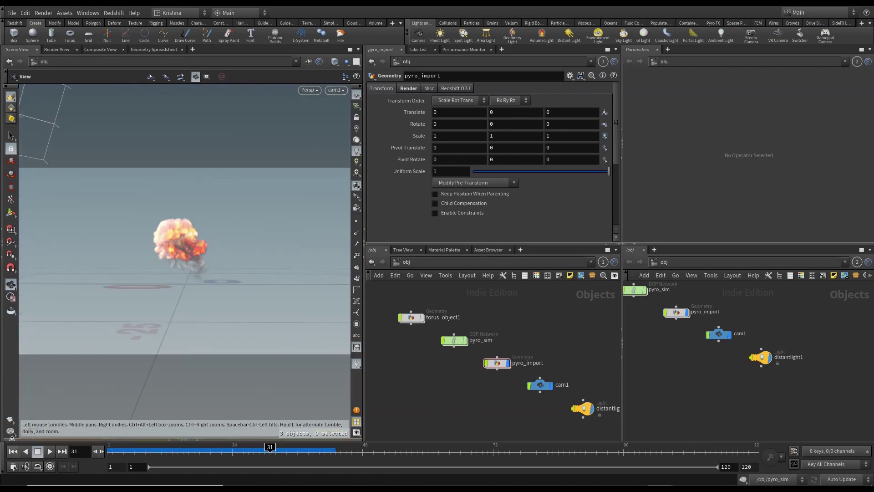
click(13, 452)
click(50, 454)
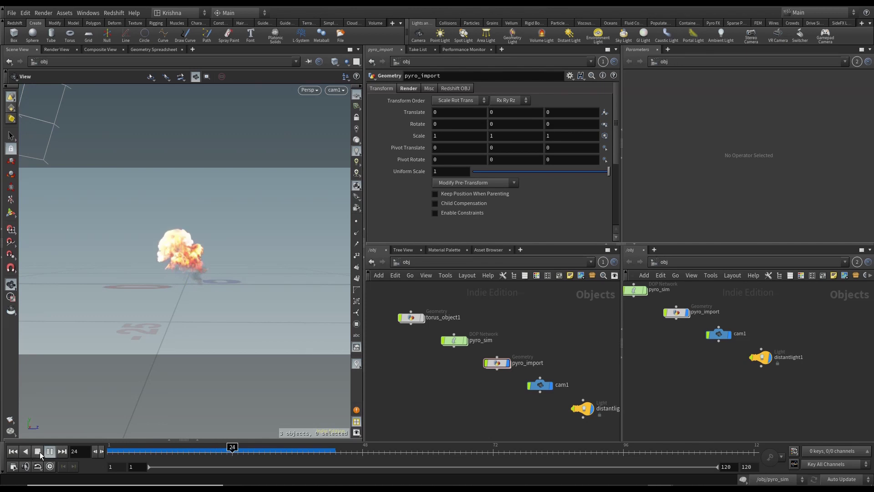
click(38, 452)
click(13, 452)
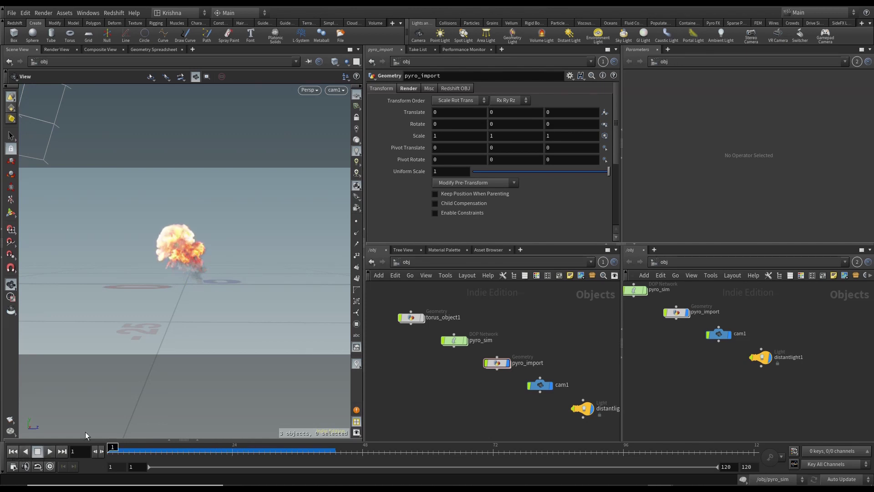
Step: Inside pyro_import, place a Convert VDB node below retime1
middle_drag(429, 375, 453, 386)
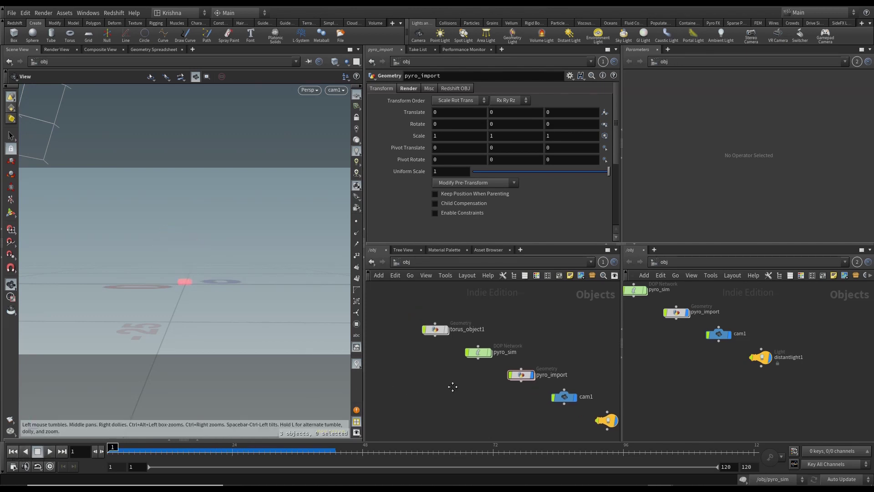
double_click(513, 372)
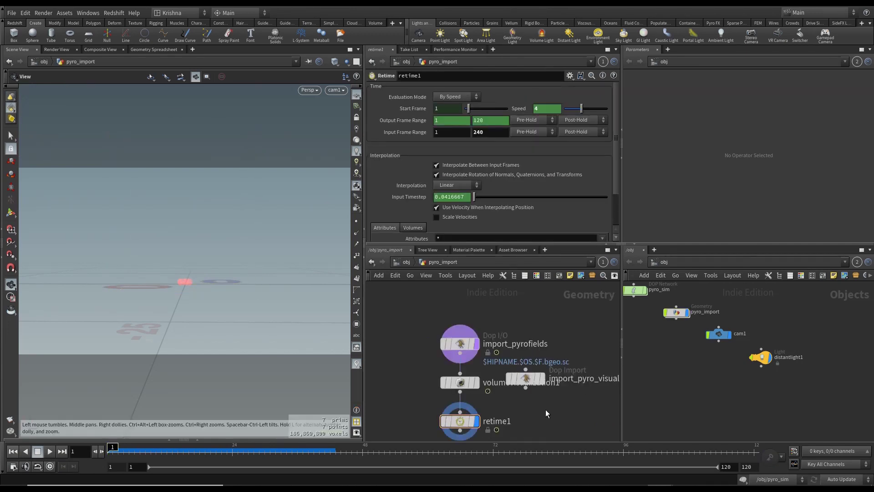
middle_drag(545, 409, 520, 344)
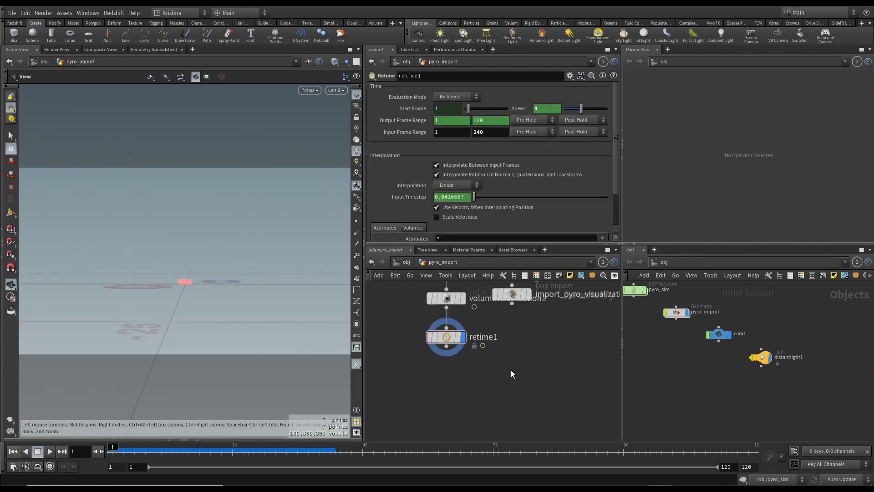
key(Tab)
text(co)
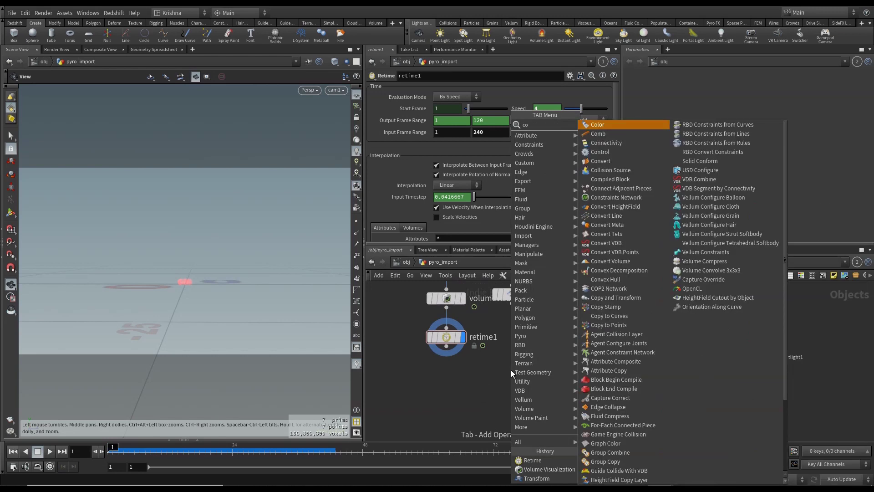
text(nvert vdb)
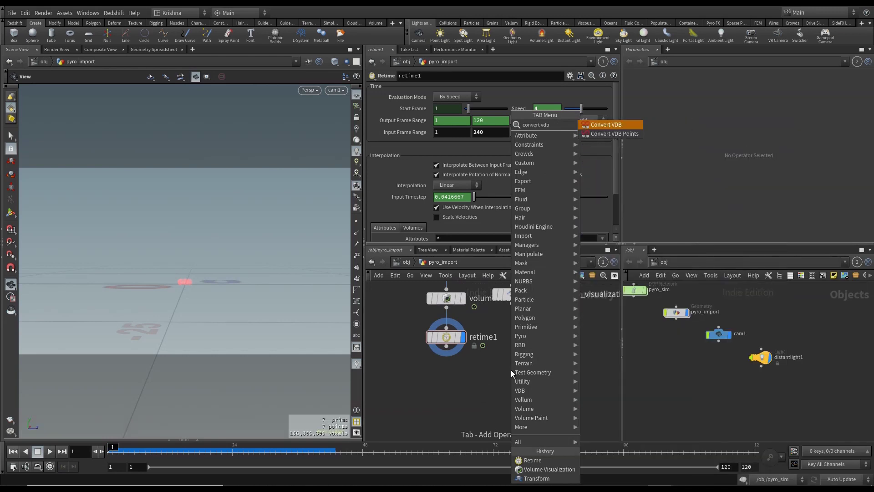
key(Return)
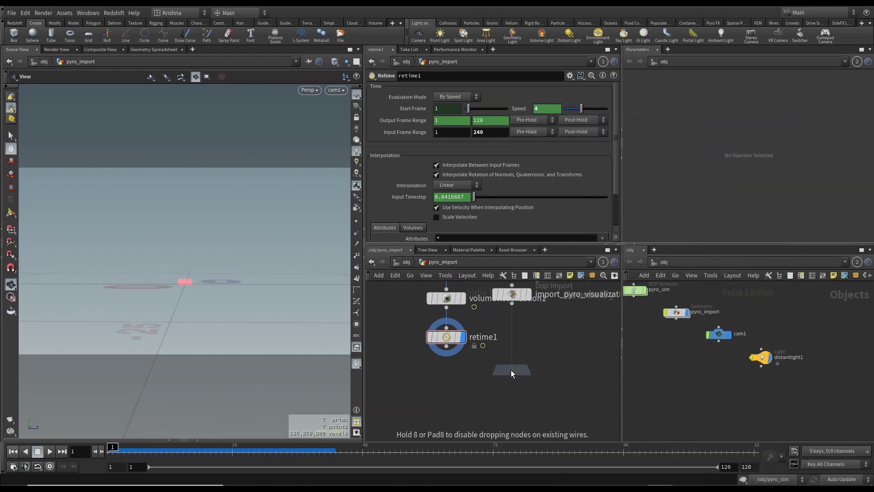
click(511, 370)
Step: Connect retime1 into convertvdb1 and set Convert To to VDB
click(504, 360)
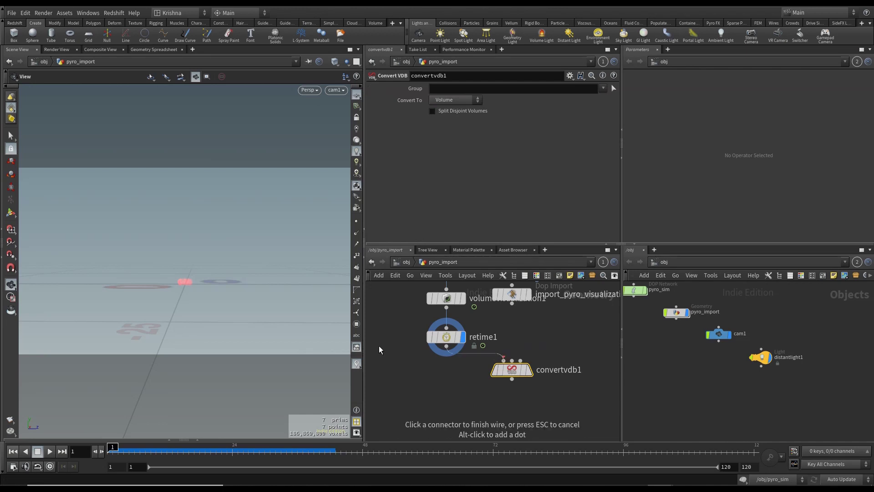
click(447, 346)
mouse_move(519, 370)
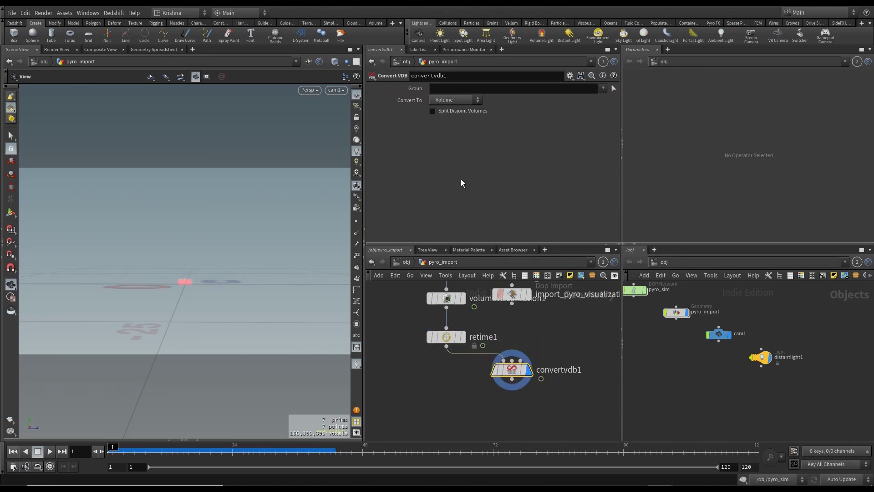
click(455, 100)
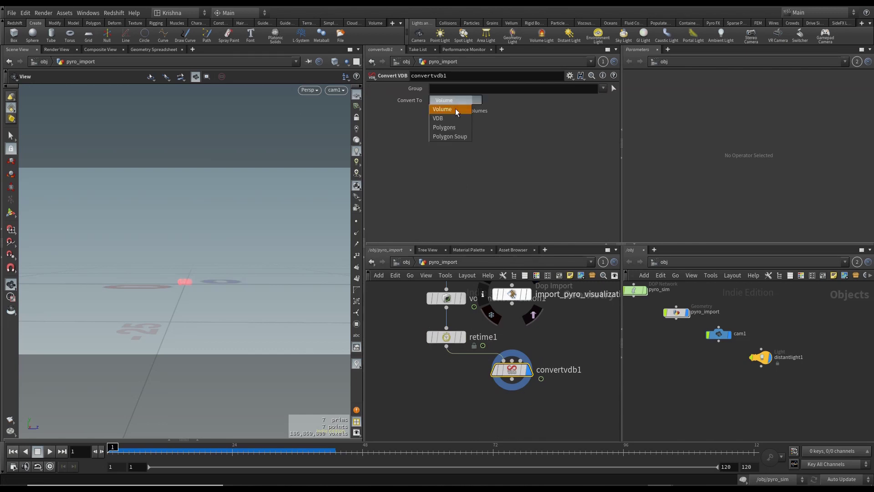
click(456, 117)
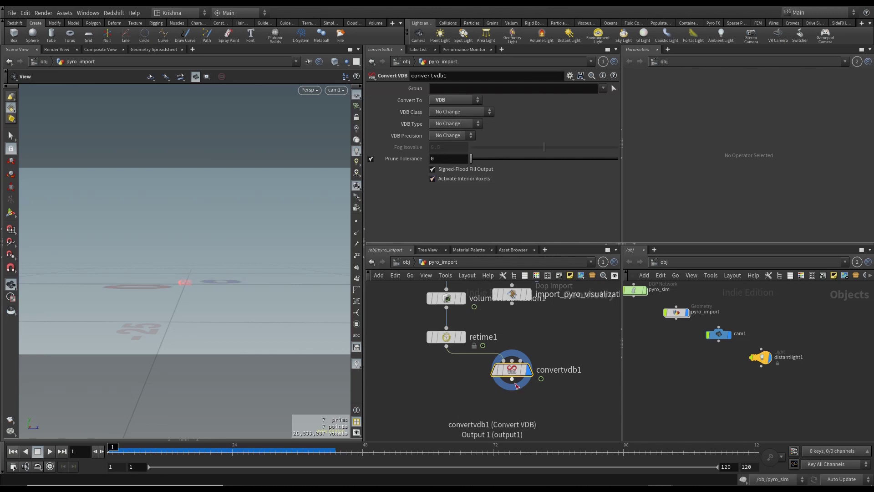
key(Tab)
Step: Add a File Cache node under convertvdb1 writing to a new Desktop/sim folder as pyro_$F.vdb
text(fileca)
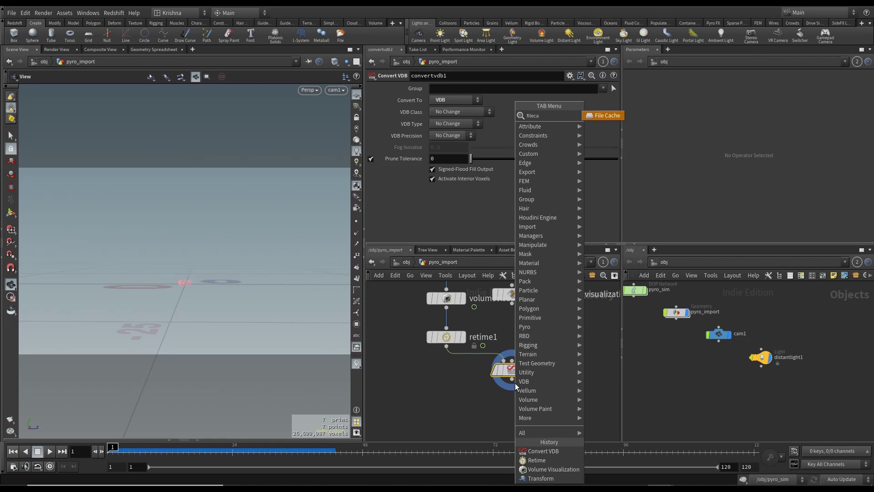
key(Return)
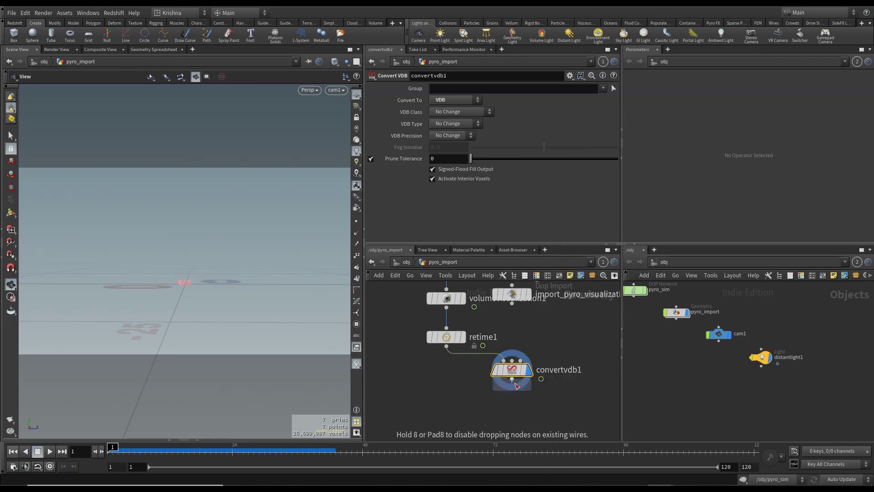
click(512, 404)
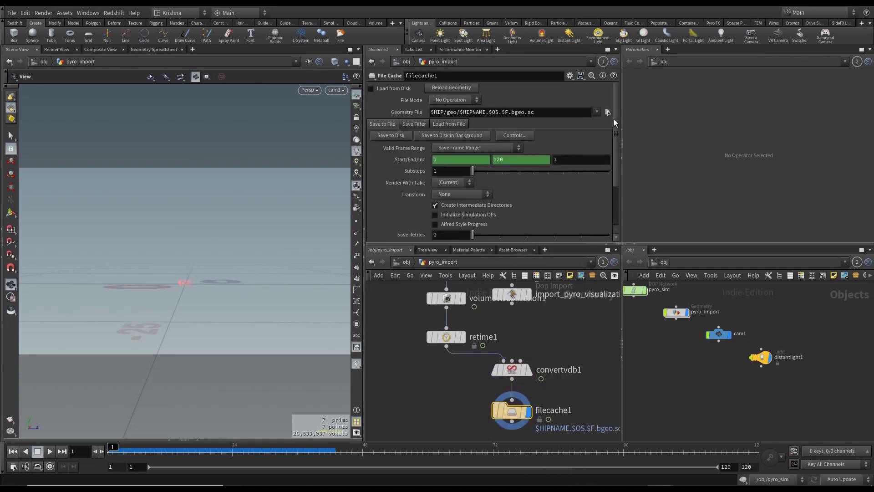
click(608, 112)
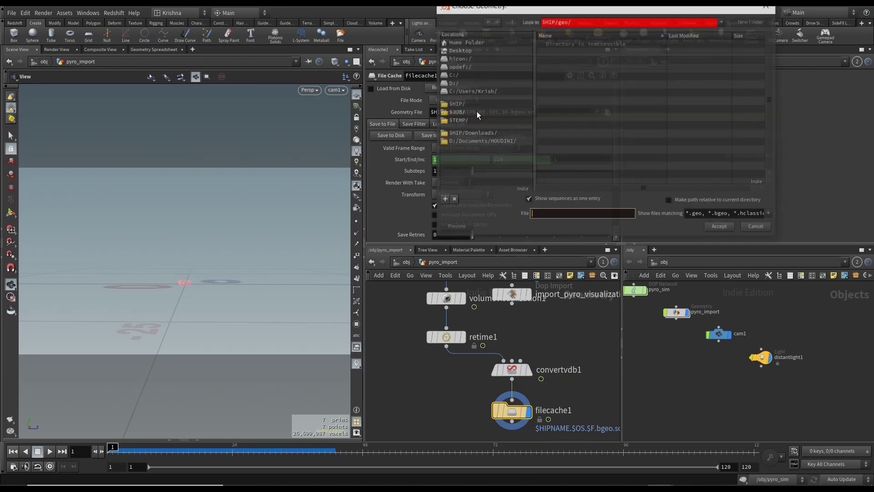
click(465, 52)
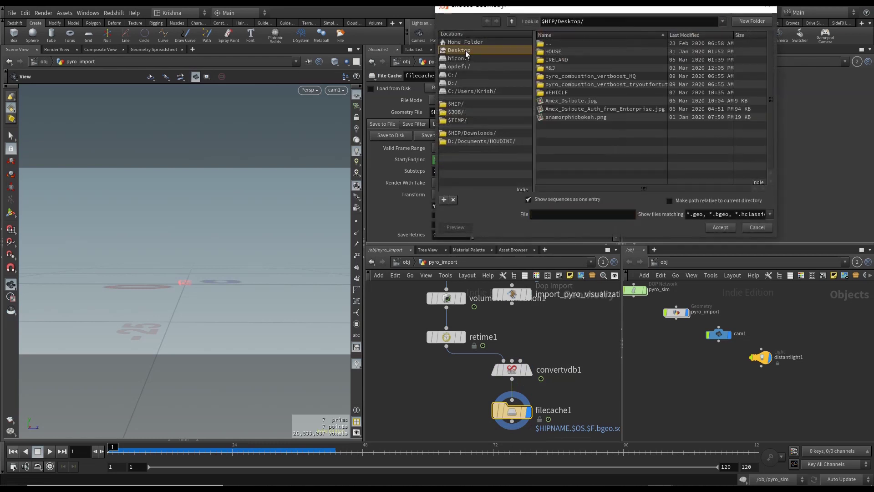
click(752, 21)
text(sim)
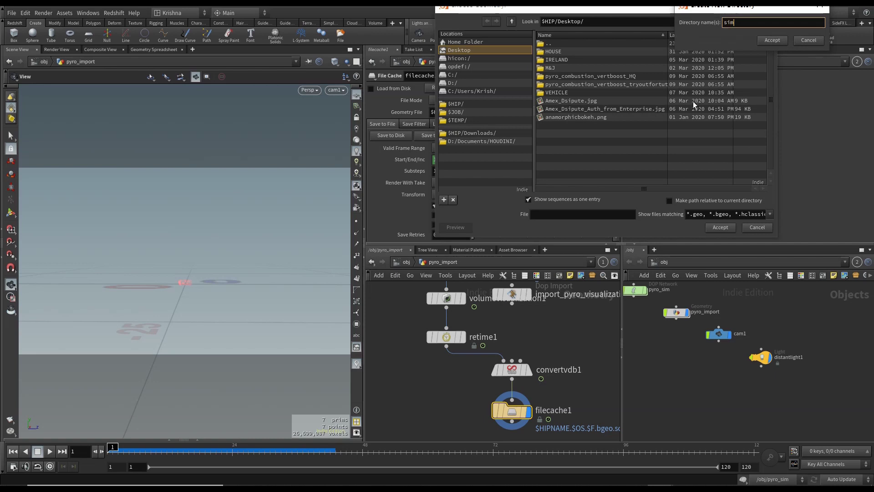
click(761, 40)
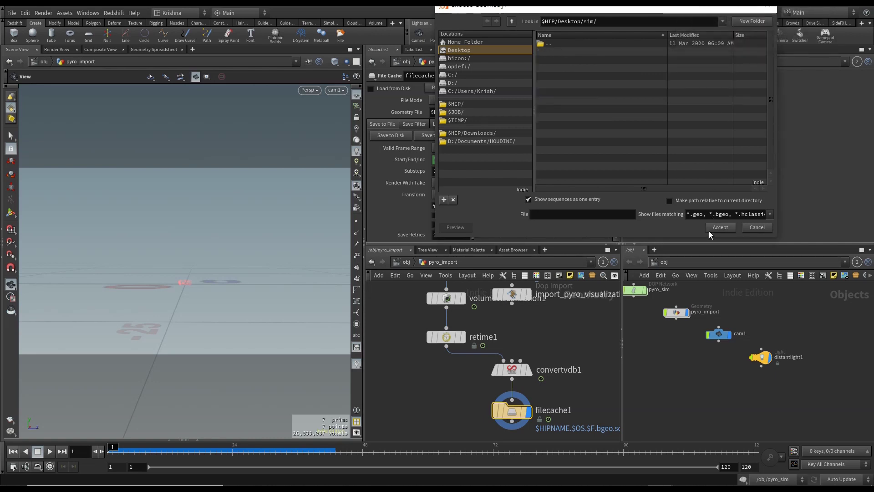
click(554, 214)
text(py)
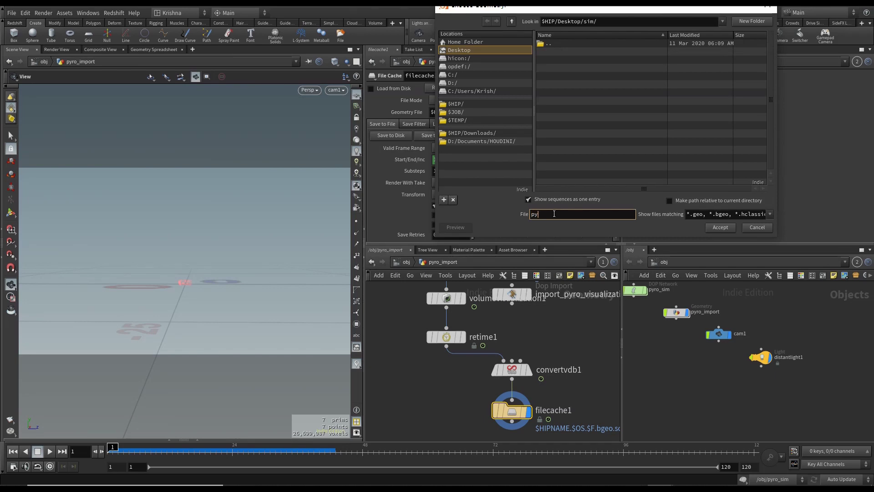
text(ro_$F.vdb)
click(713, 229)
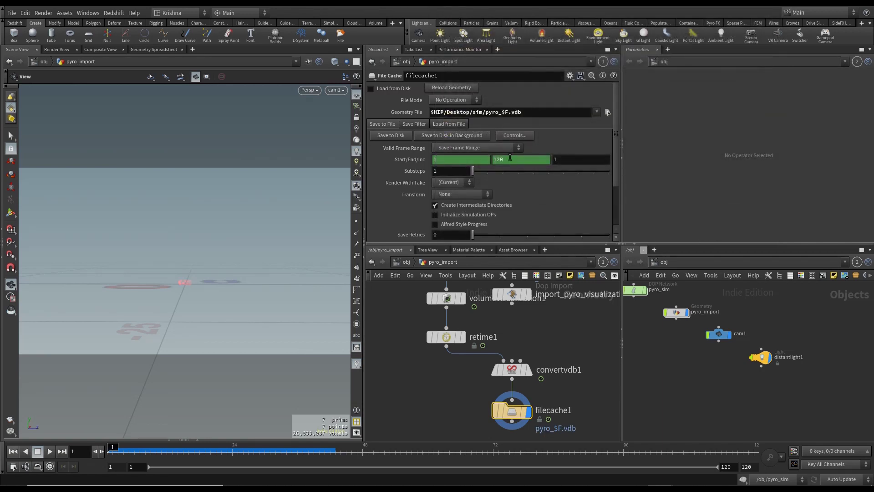
Step: Delete the End frame's expression, set End to 48, and save the cache to disk
right_click(510, 157)
click(547, 268)
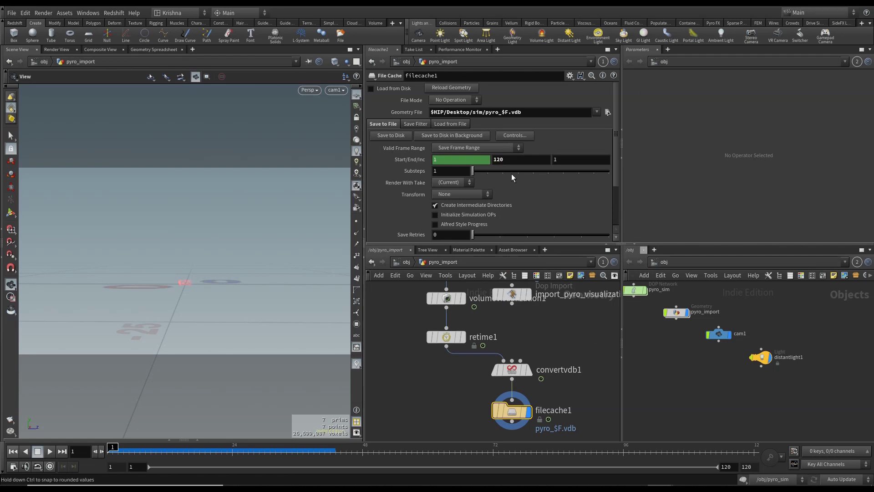
click(513, 160)
text(48)
click(383, 136)
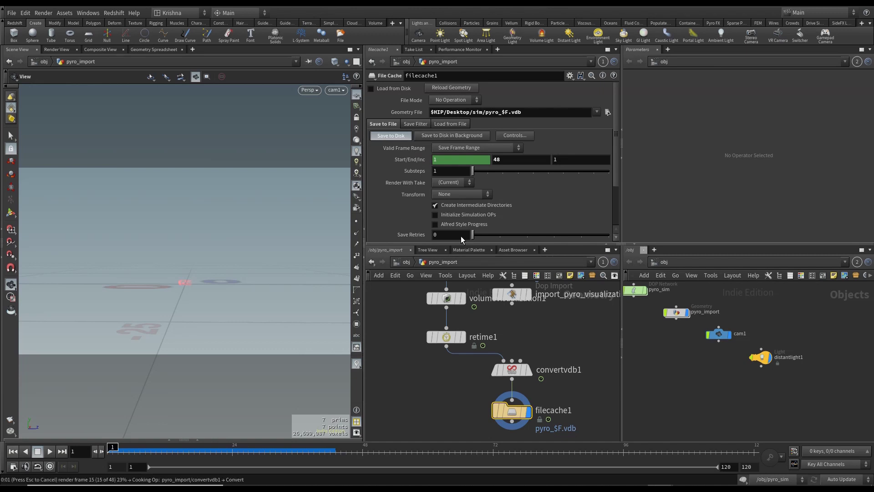